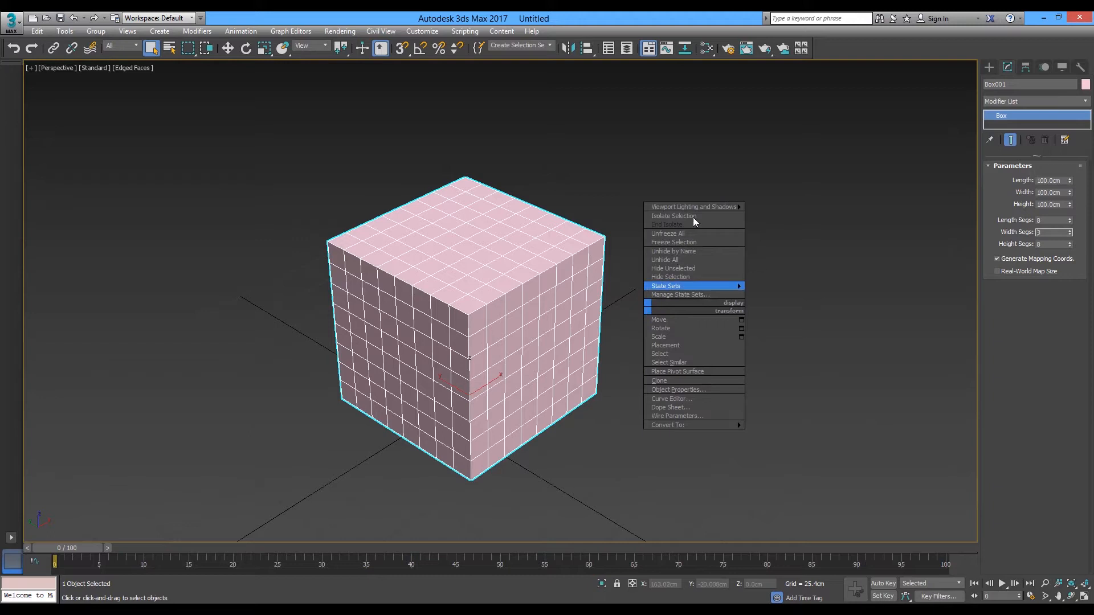
Convert the segmented box to an Editable Poly.
mouse_move(696, 425)
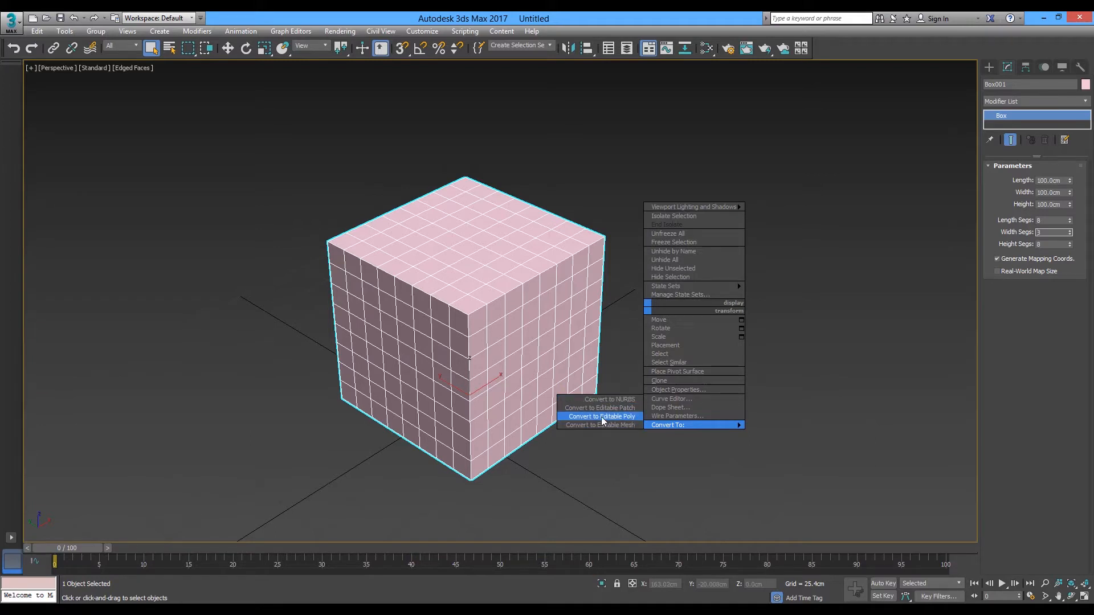
left_click(625, 422)
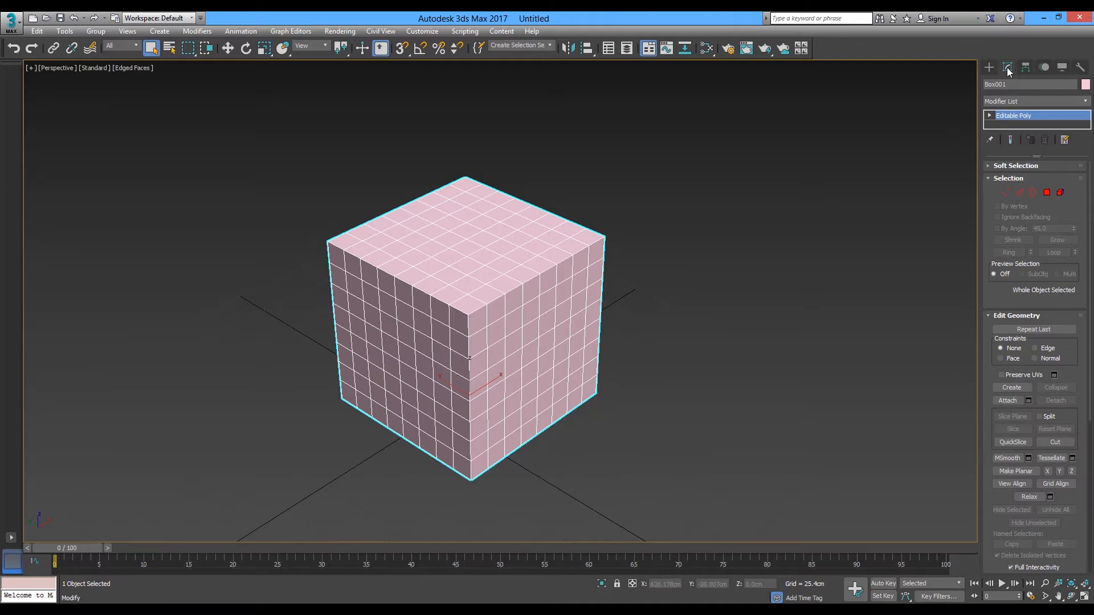
Look through the Editable Poly rollouts and widen the command panel to two columns.
key("z")
left_click_drag(1077, 213, 1077, 212)
scroll(1068, 215, "down", 2)
scroll(1082, 330, "down", 4)
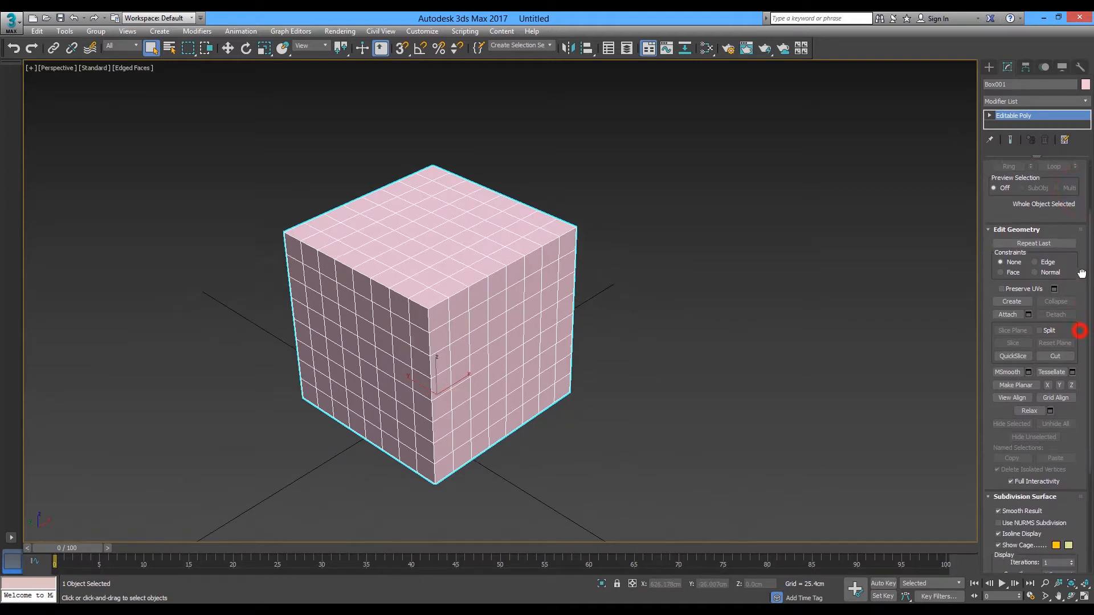
scroll(1084, 381, "down", 3)
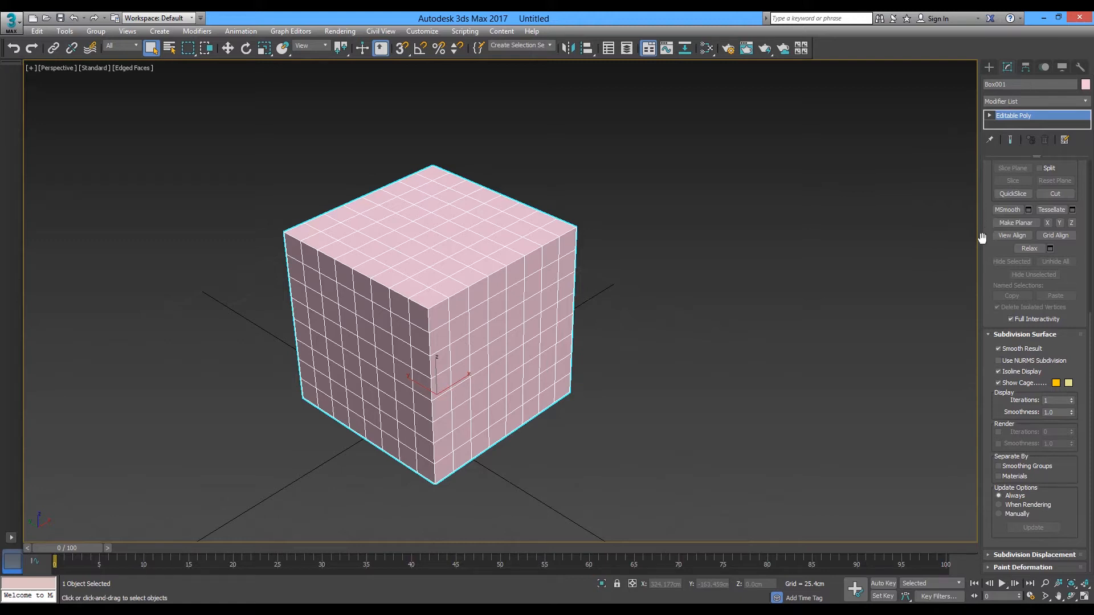
left_click_drag(979, 246, 889, 258)
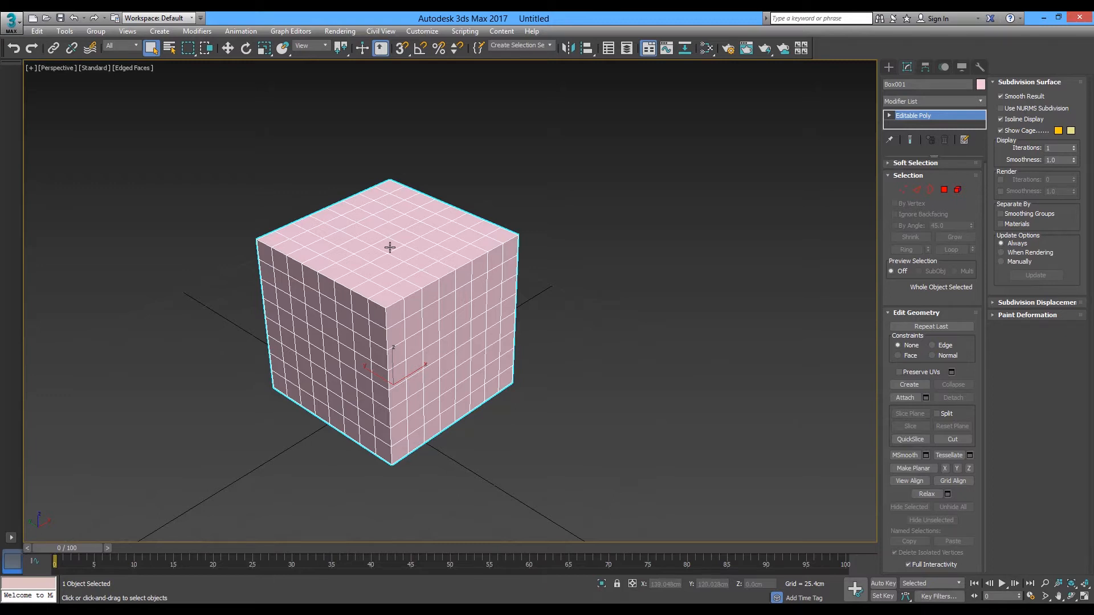
Hide the home grid in the perspective viewport.
middle_click_drag(390, 246, 345, 205, "alt")
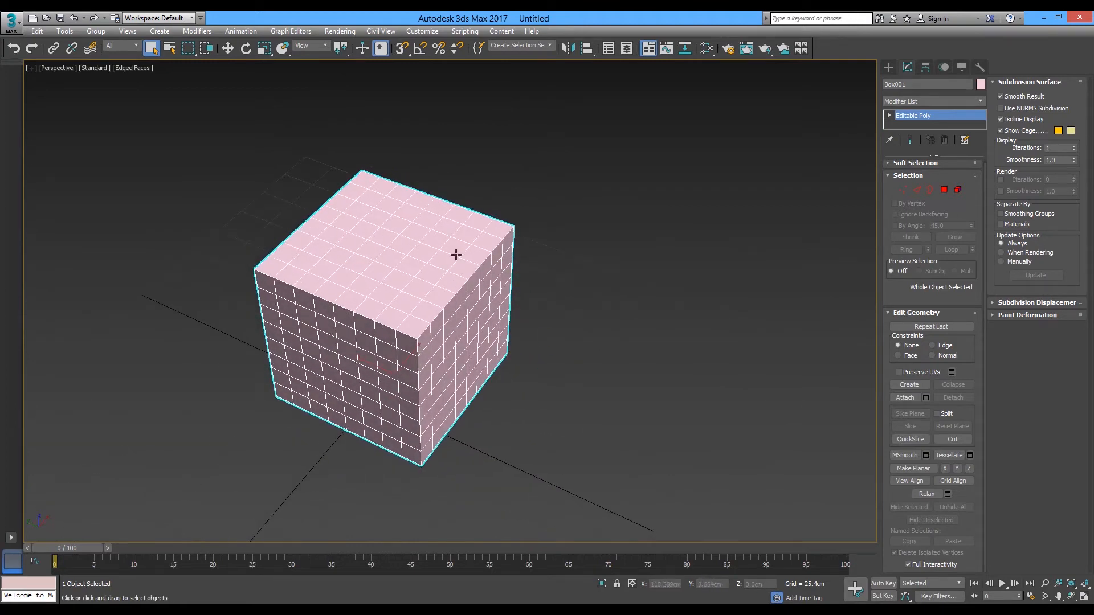
middle_click_drag(448, 402, 473, 391, "alt")
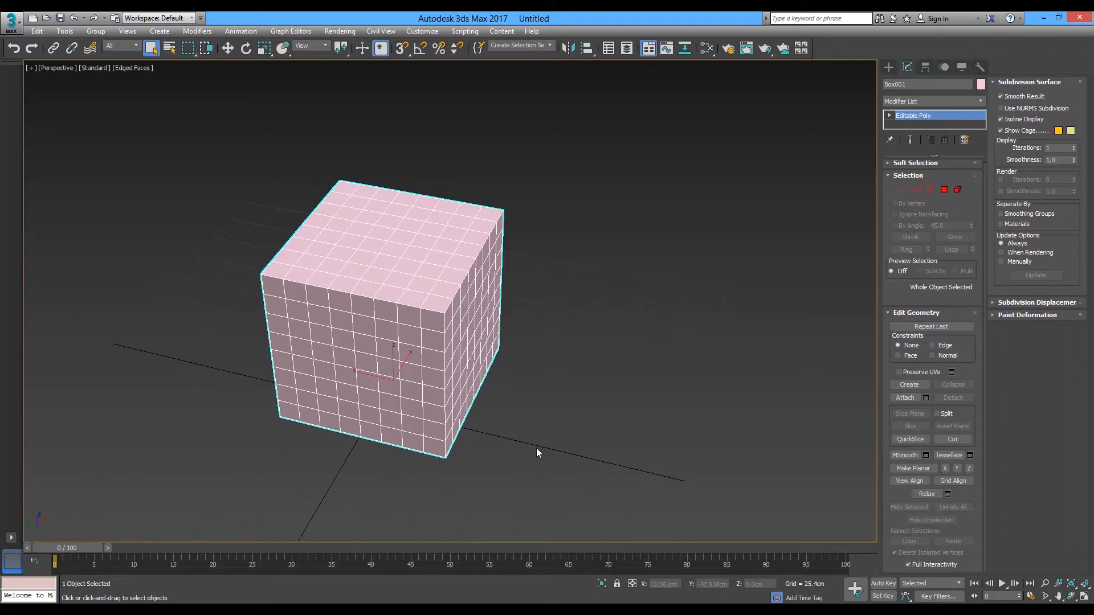
key("g")
mouse_move(539, 409)
middle_mouse_down("alt")
mouse_move(523, 393)
mouse_move(524, 404)
middle_mouse_up("alt")
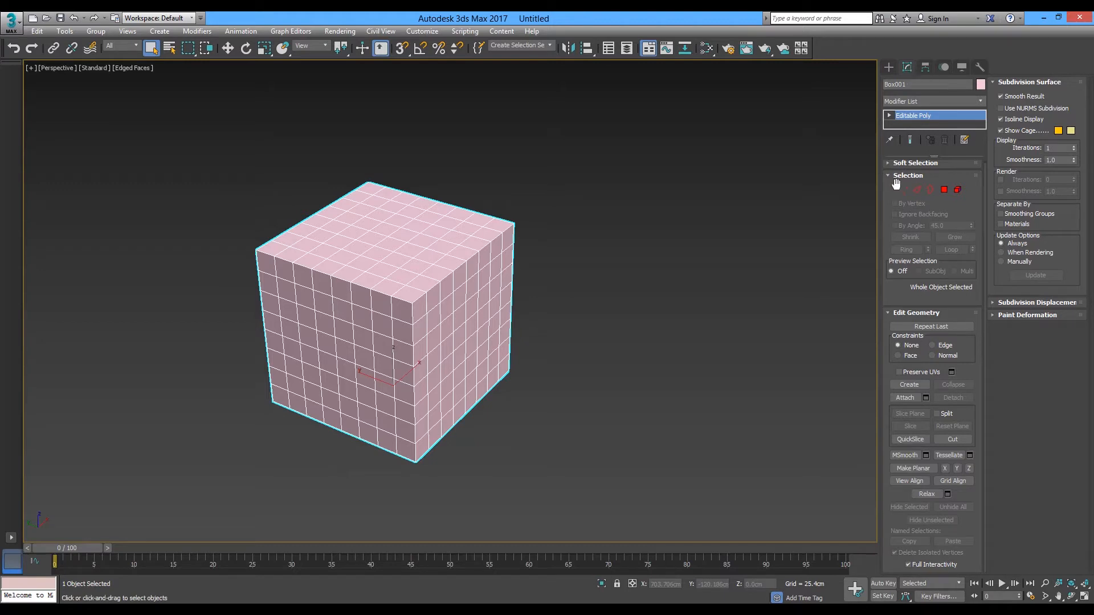
Enter the Vertex level and try selecting single corner vertices and window-selecting groups across the whole box, clearing the selection between tries.
left_click(902, 190)
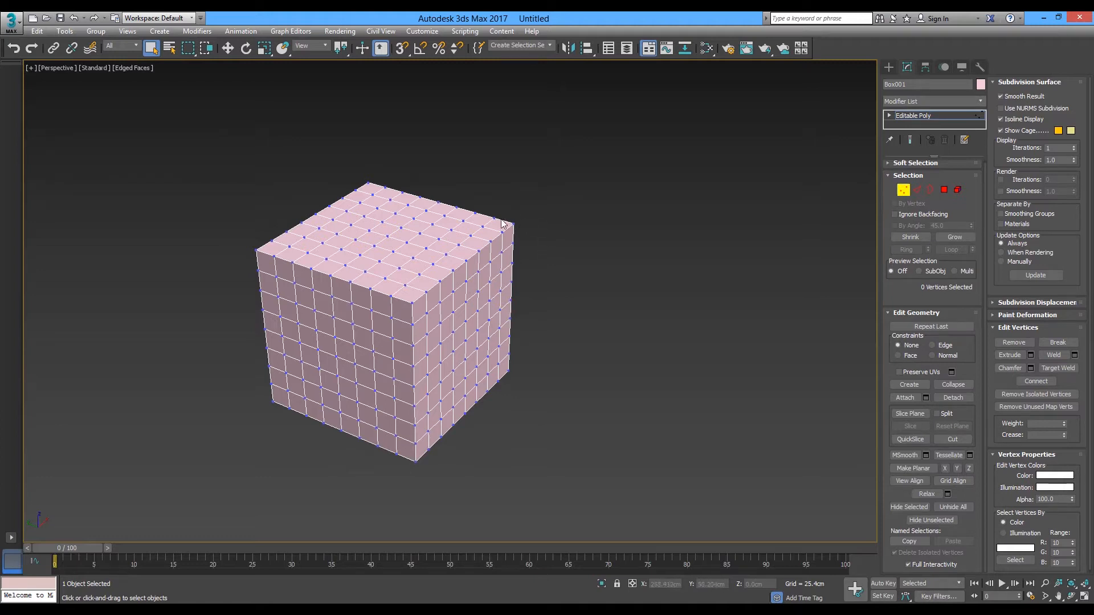
left_click(411, 303)
left_click(540, 404)
left_click_drag(595, 495, 167, 126)
left_click(572, 406)
left_click_drag(650, 490, 164, 144)
left_click(590, 291)
left_click(512, 227)
left_click_drag(555, 411, 513, 376)
left_click(436, 473)
left_click(417, 460)
left_click(445, 491)
left_click(429, 451)
left_click(560, 421)
left_click_drag(616, 475, 201, 161)
left_click(628, 293)
left_click_drag(283, 149, 422, 222)
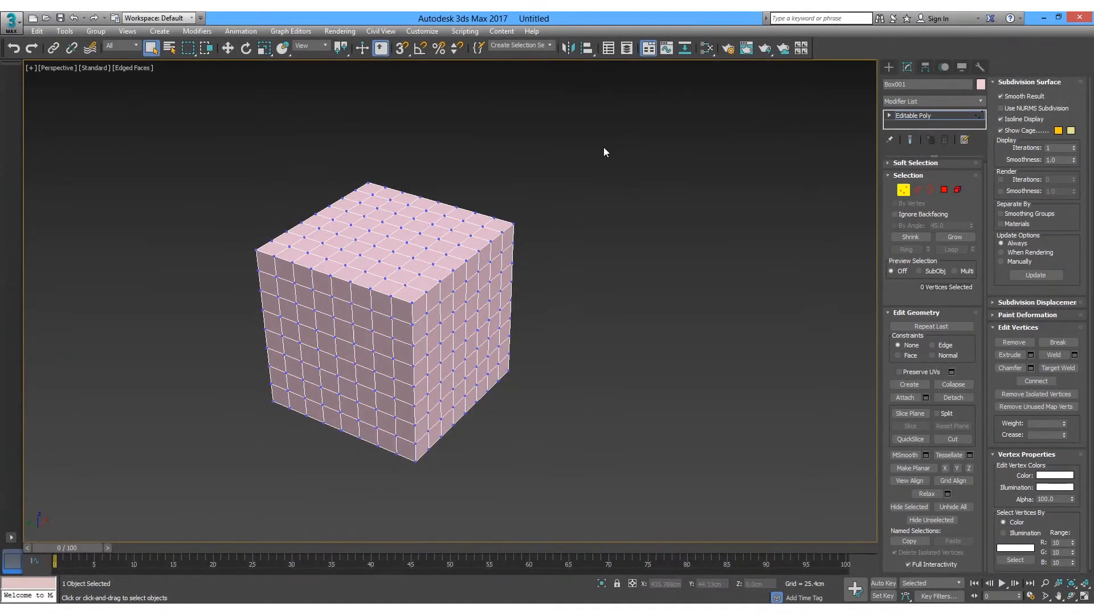
Switch to the Edge level and select individual edges one by one along the rim of the box's upper face.
left_click(916, 190)
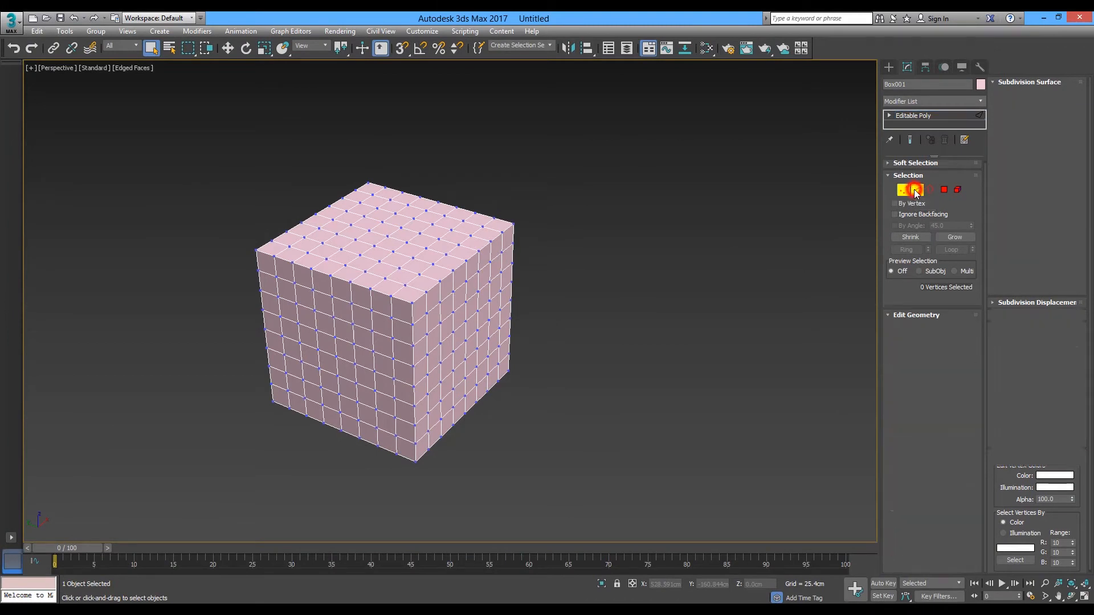
left_click(485, 247)
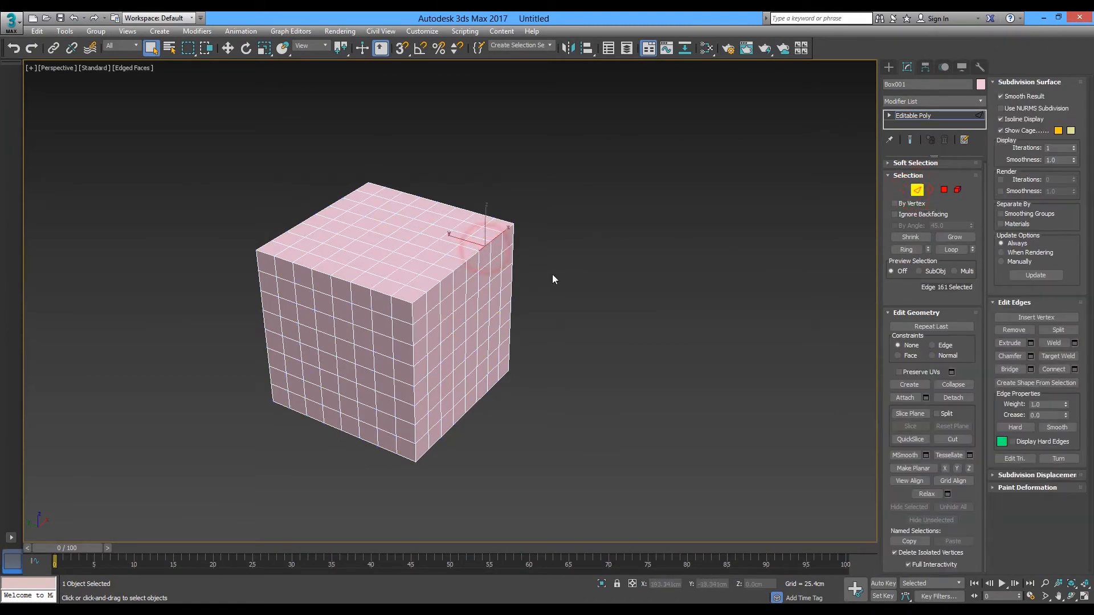
scroll(552, 280, "up", 5)
scroll(553, 280, "down", 6)
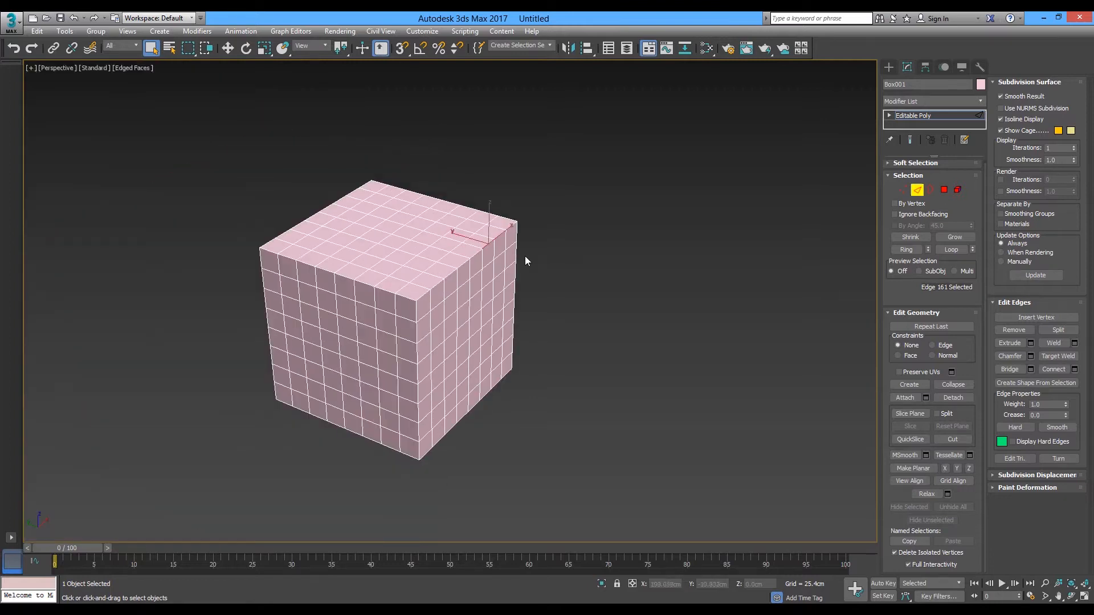
left_click(421, 298)
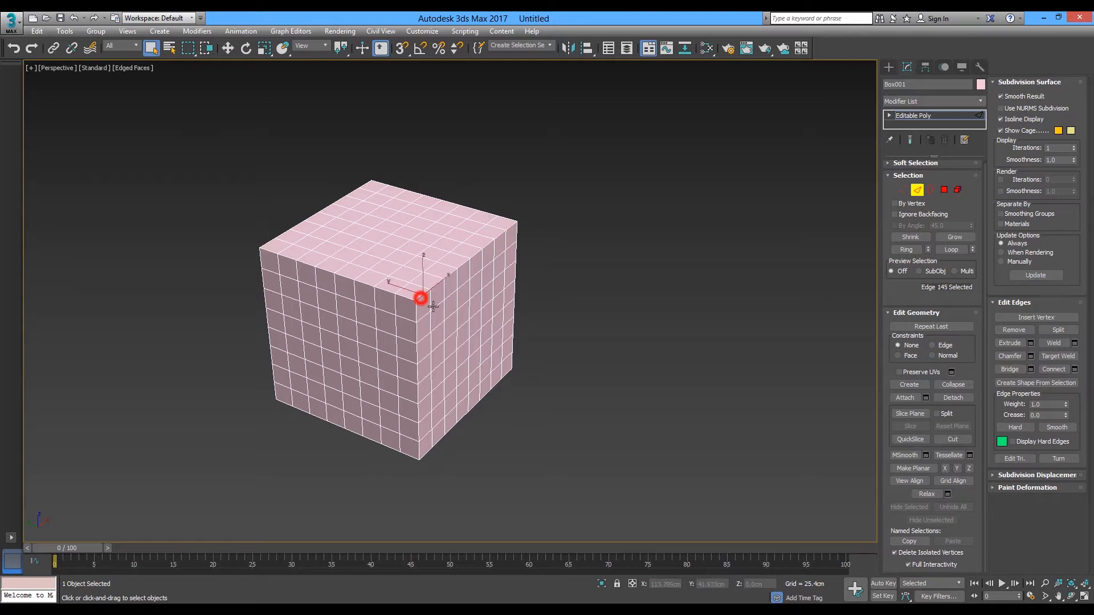
left_click(478, 254)
left_click(512, 227)
Switch to the Border level and try to window-select borders around the whole closed box.
left_click(931, 193)
left_click(600, 229)
left_click_drag(565, 410, 169, 158)
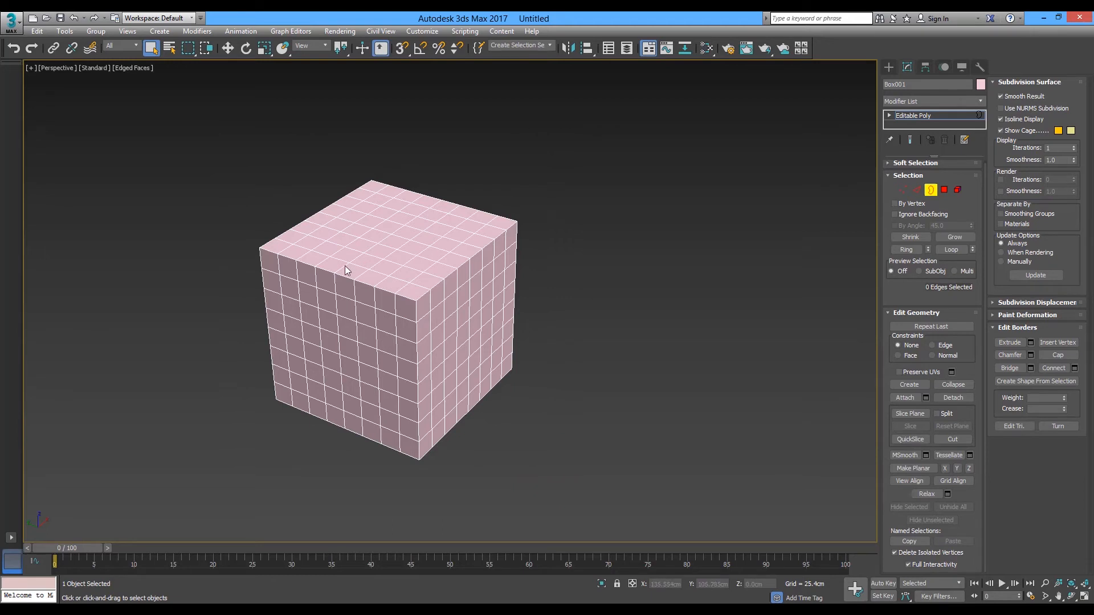
middle_click_drag(339, 272, 268, 283, "alt")
middle_click_drag(356, 261, 469, 142, "alt")
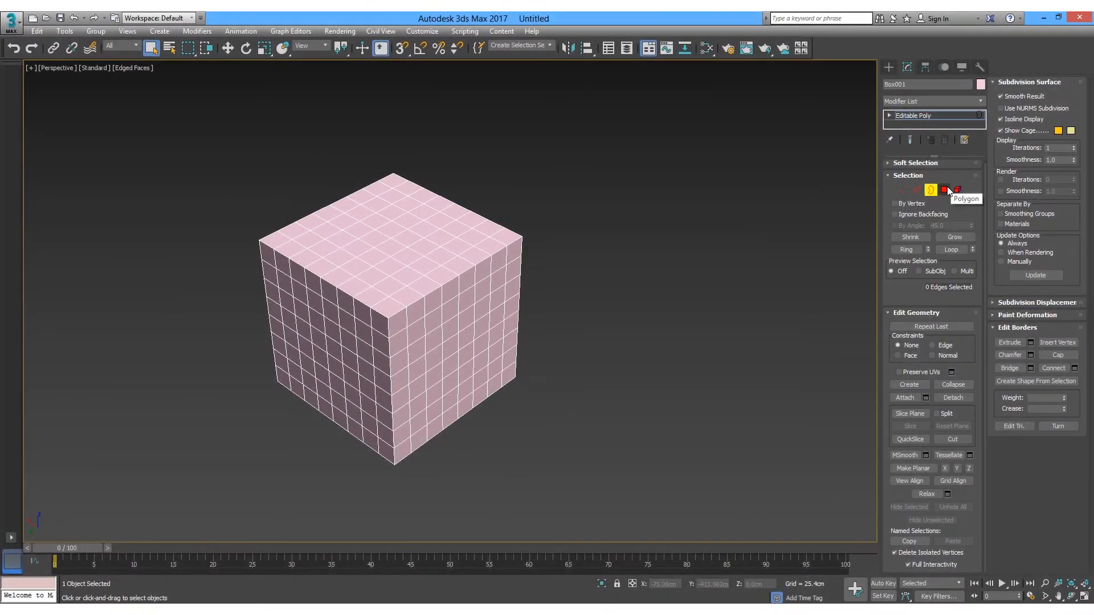
Switch to the Polygon level and select various single polygons one after another on the box's upper face.
left_click(944, 190)
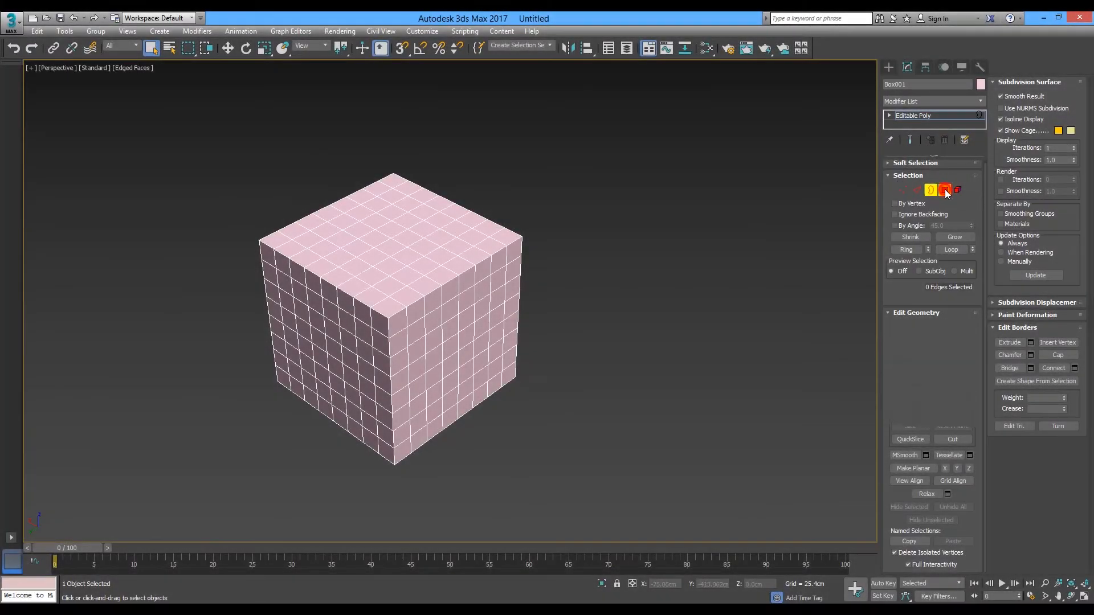
left_click(421, 210)
left_click(440, 221)
left_click(456, 229)
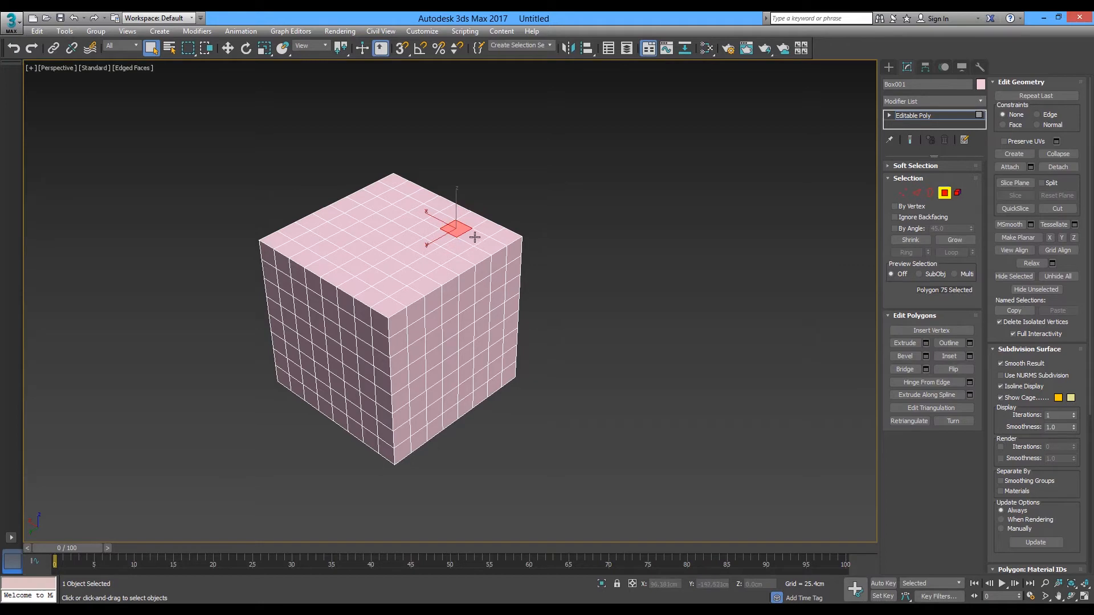
left_click(474, 237)
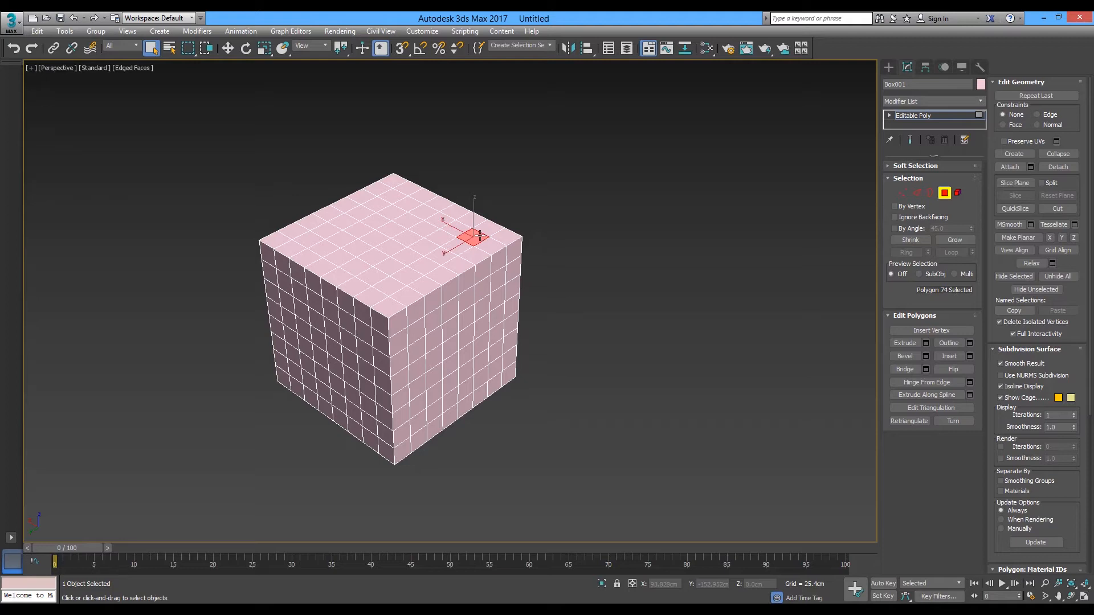
left_click(409, 236)
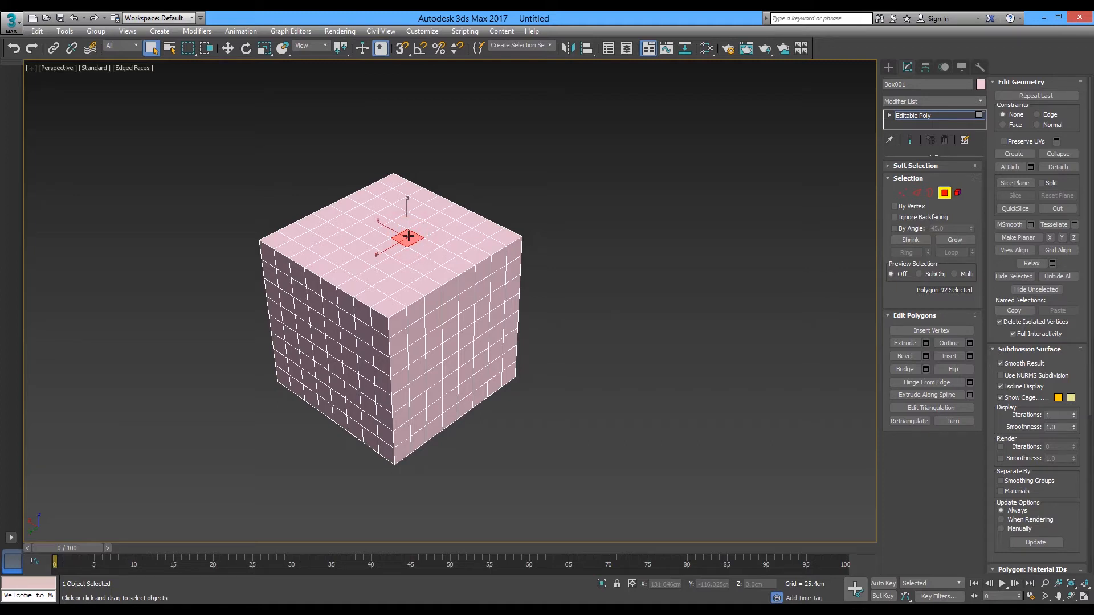
left_click(438, 218)
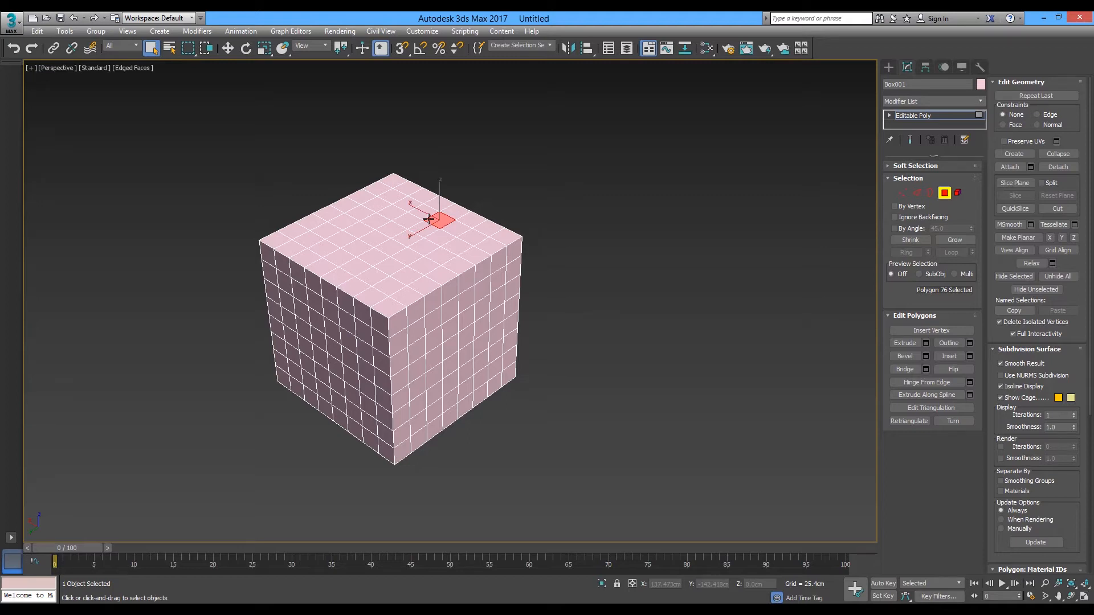
left_click(406, 219)
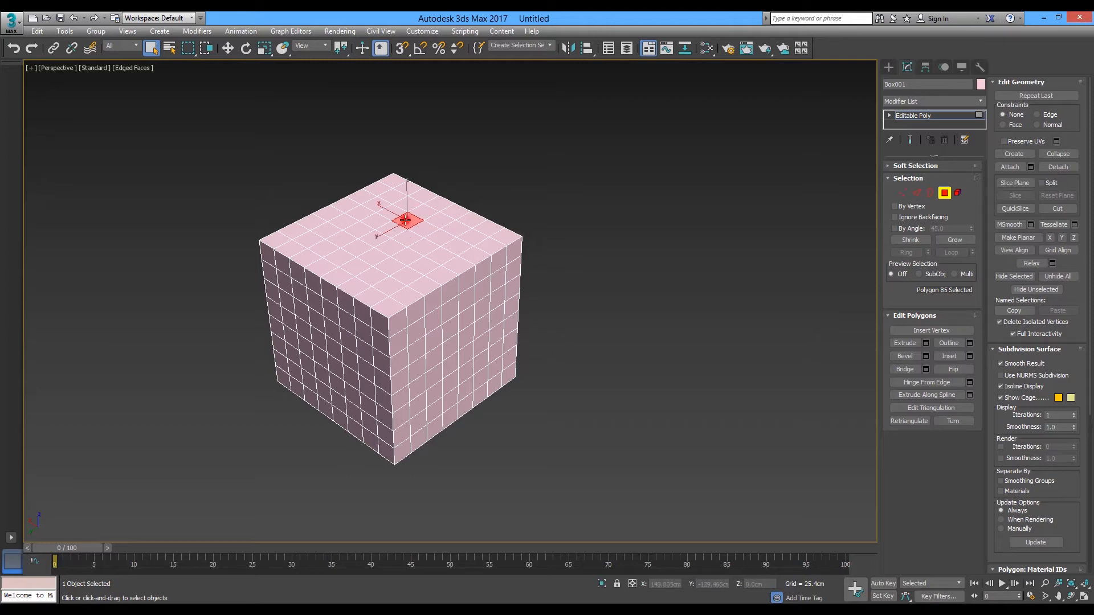
left_click(439, 221)
left_click(455, 228)
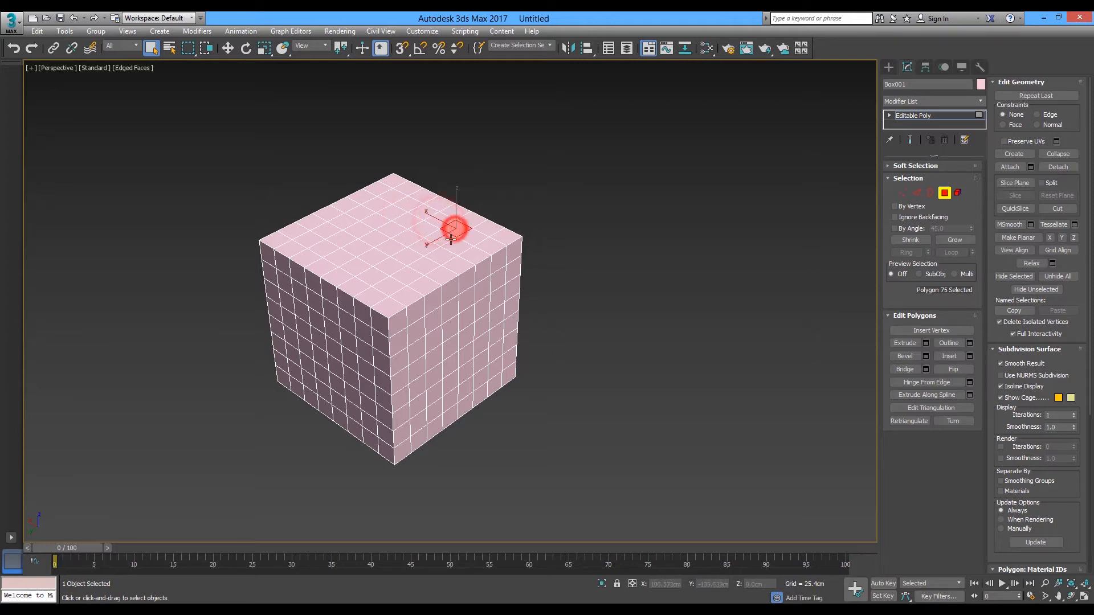
left_click(457, 247)
left_click(478, 234)
left_click(488, 228)
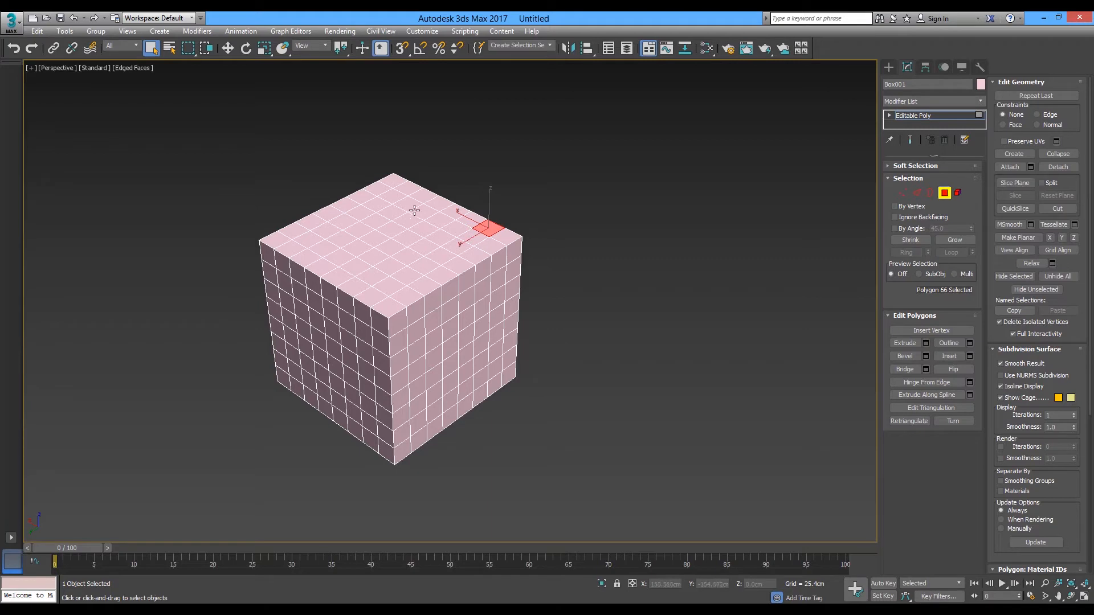
left_click(404, 235)
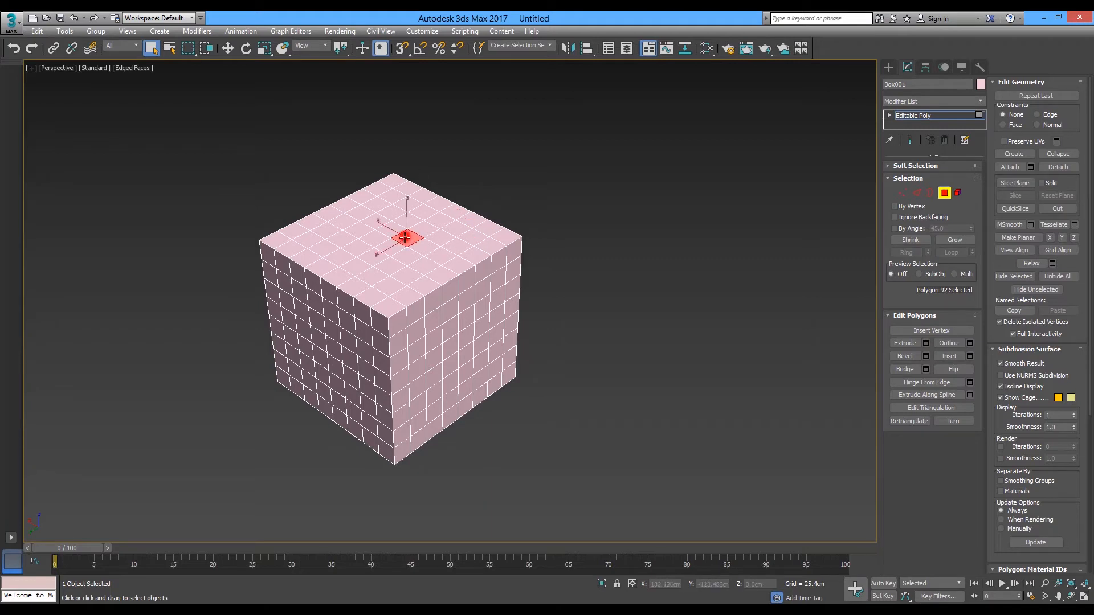
left_click(427, 246)
left_click(444, 237)
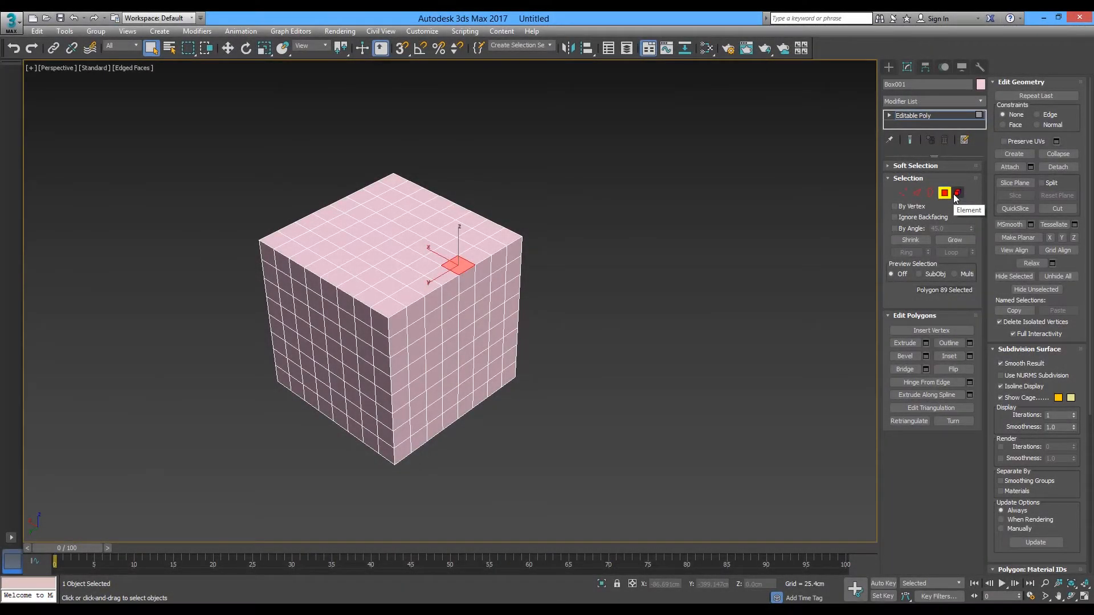
Switch to the Element level and select the entire box element.
left_click(958, 194)
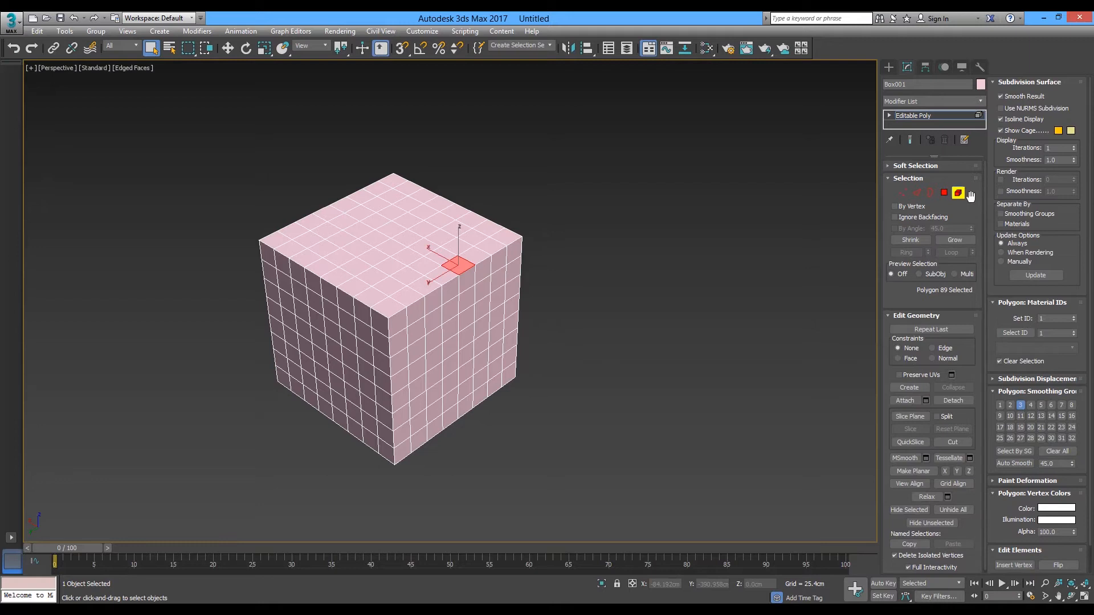
left_click(418, 265)
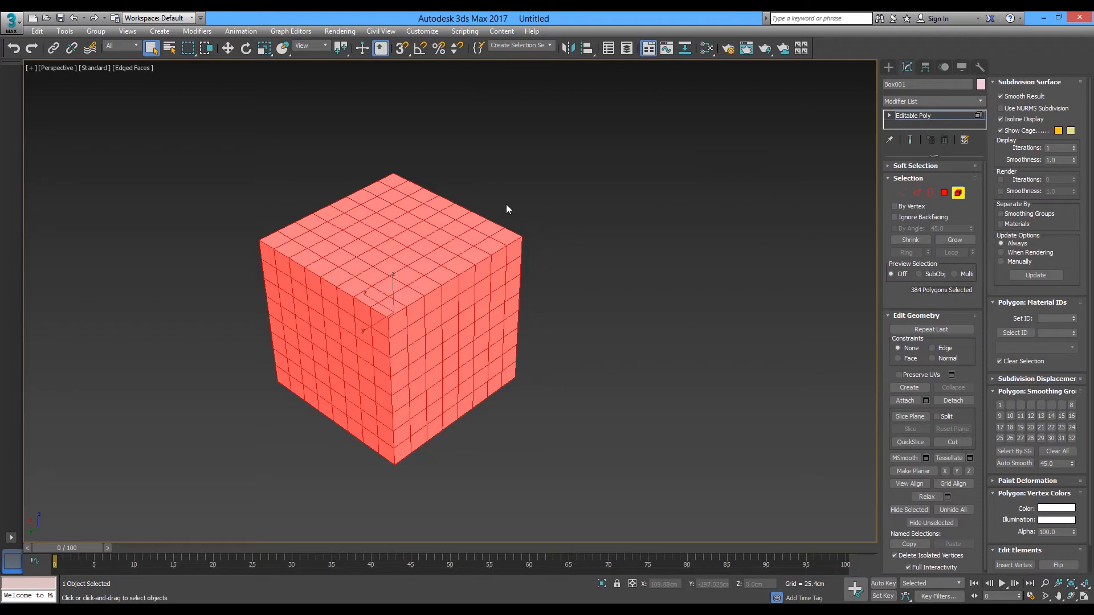
left_click(587, 249)
left_click(364, 244)
Clone the selected box element about 189 cm in the negative Y direction, using the Clone To Element option.
key("w")
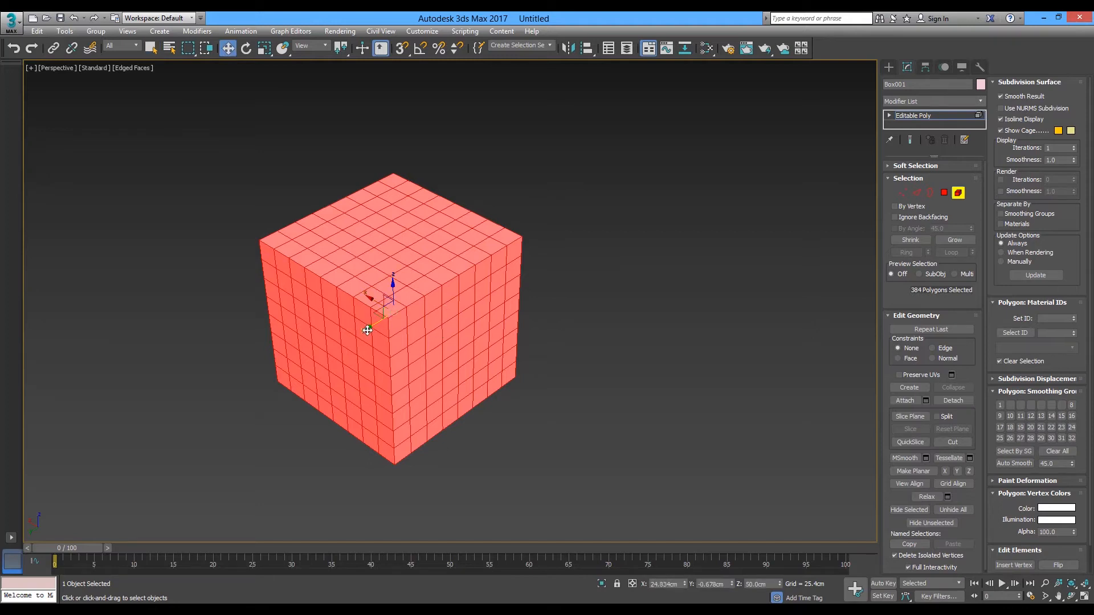
left_click_drag(366, 328, 633, 225, "shift")
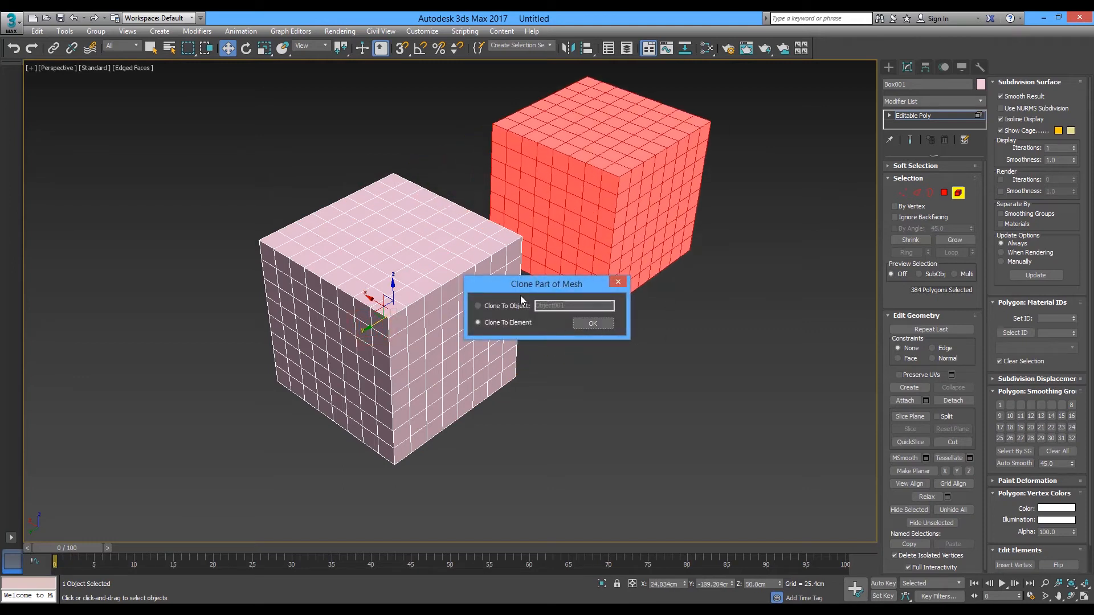
left_click(590, 324)
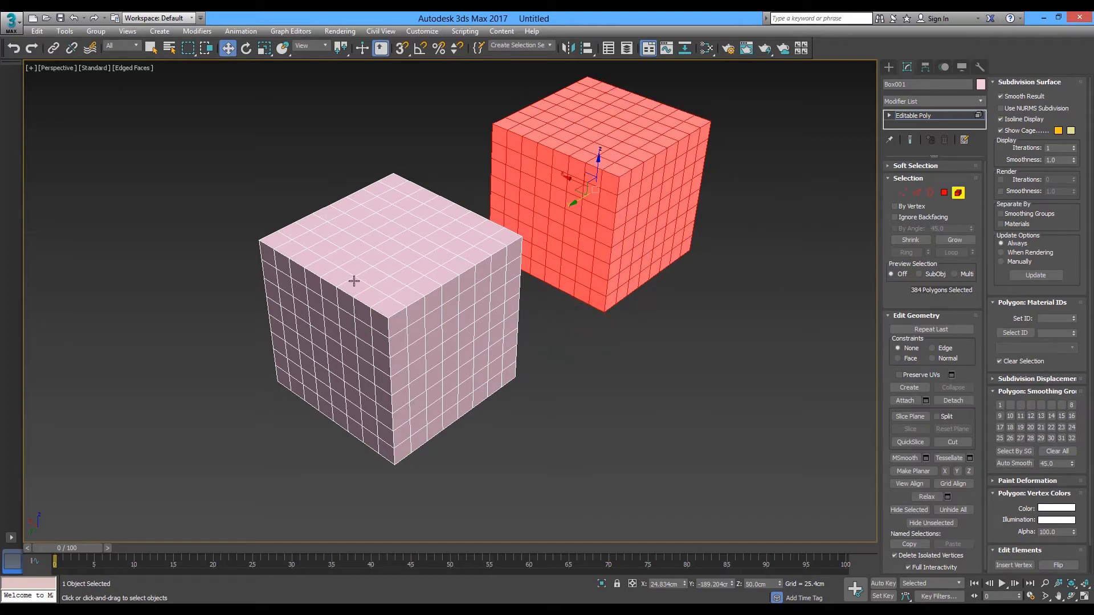
Clear the selection and select the original element and the cloned element in turn to check that they are separate.
left_click(683, 375)
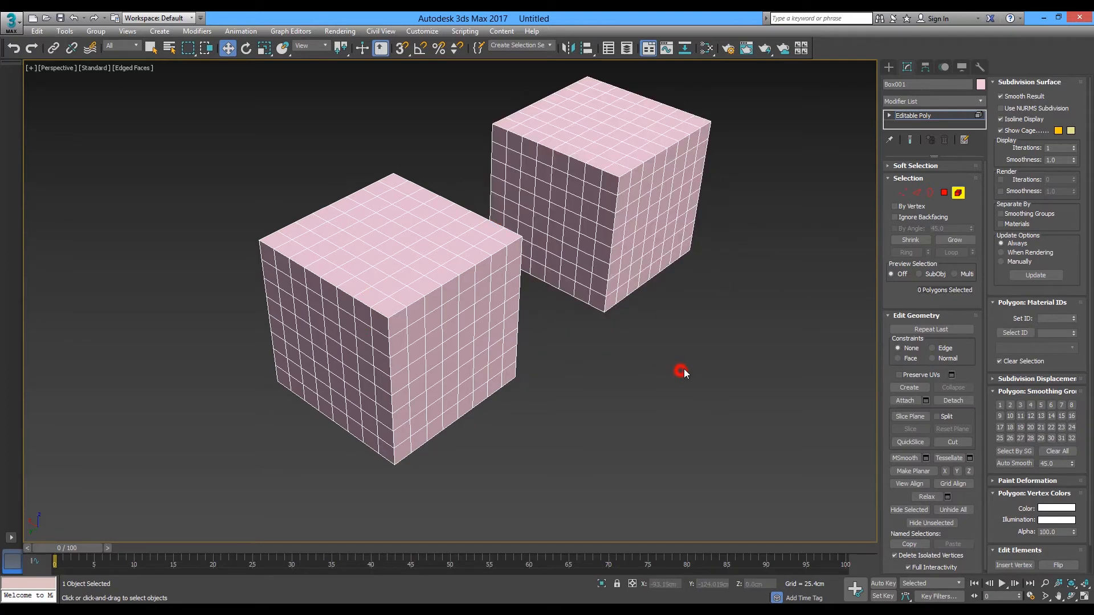
left_click(477, 307)
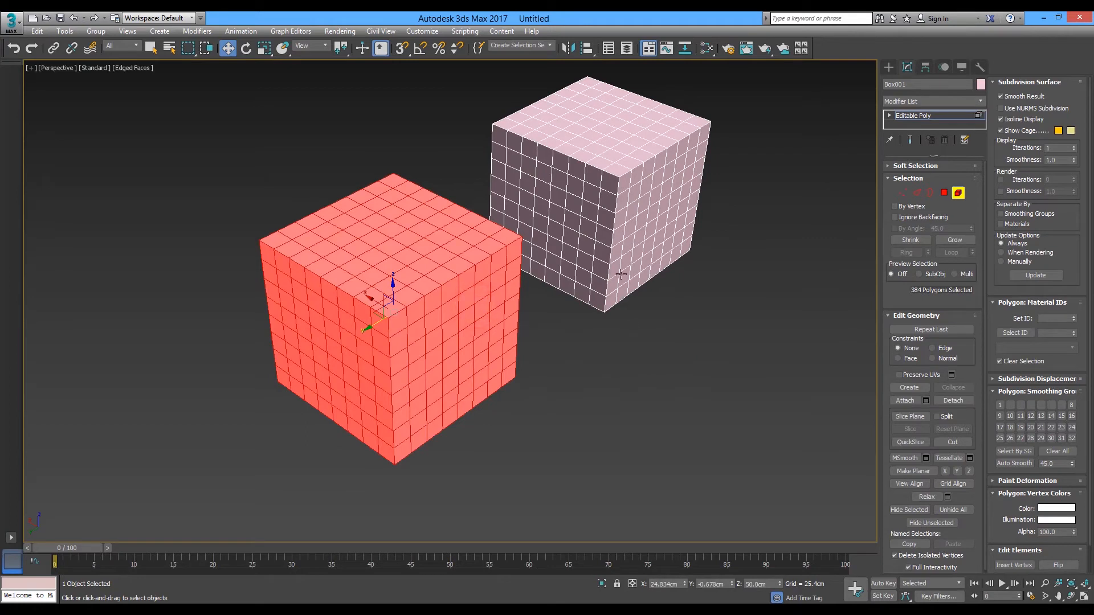
left_click(614, 237)
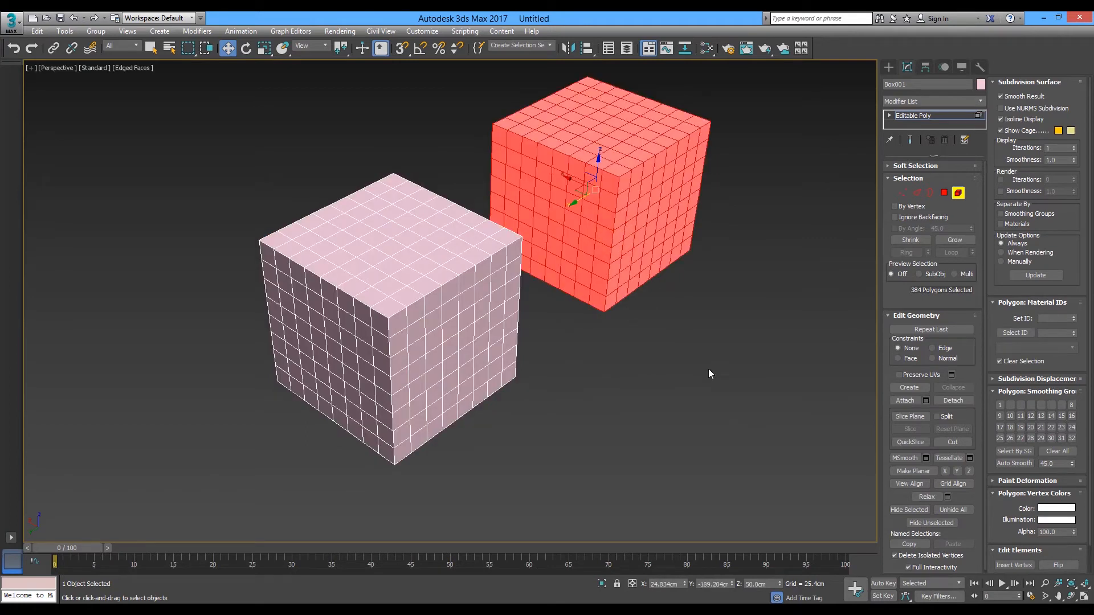
Rename the Box001 object to EditPolyBox in the Scene Explorer, and close the explorer.
left_click(609, 48)
left_click(454, 232)
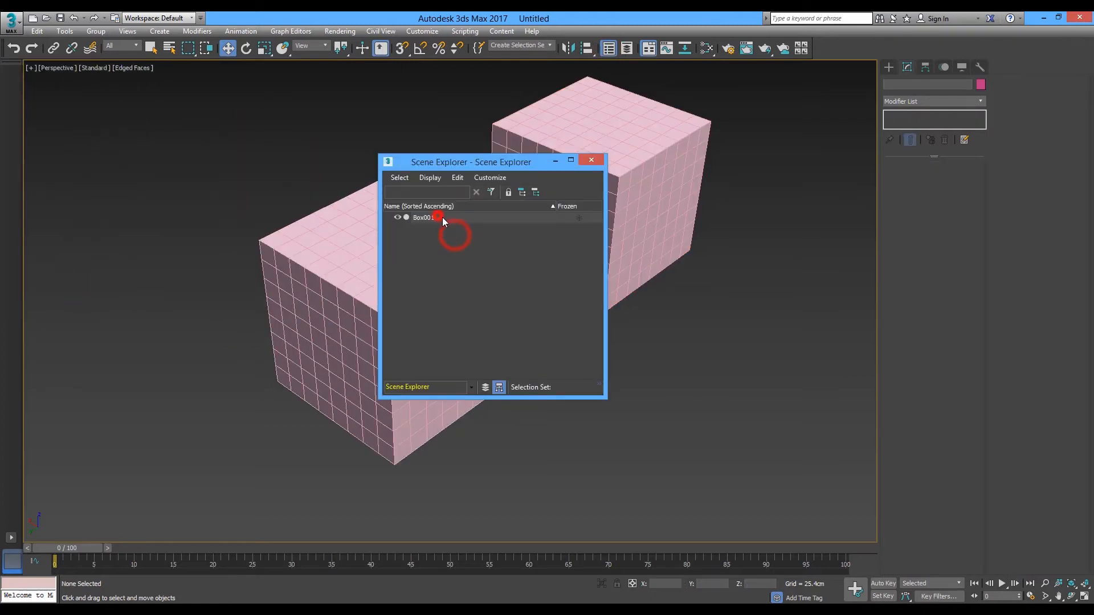
left_click(443, 217)
double_click(431, 217)
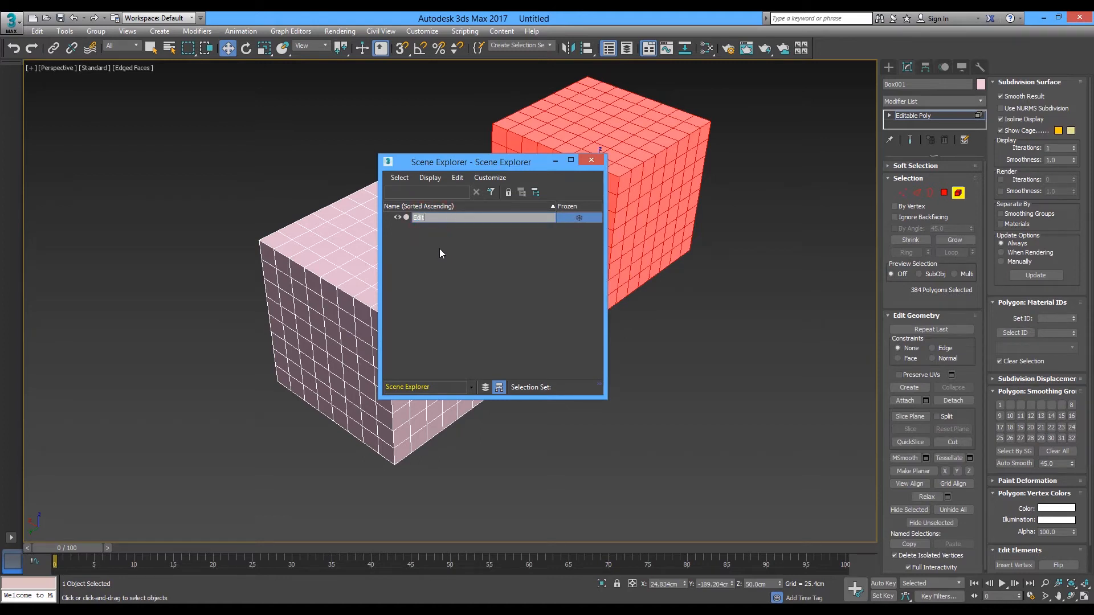
type("EditPolyBox")
key("Return")
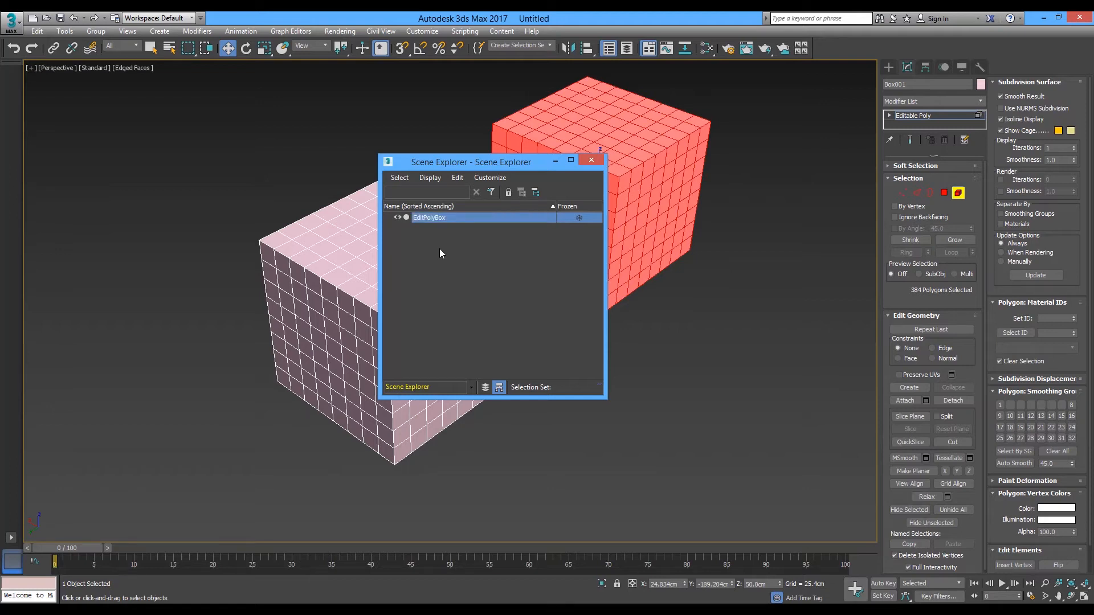
left_click(593, 161)
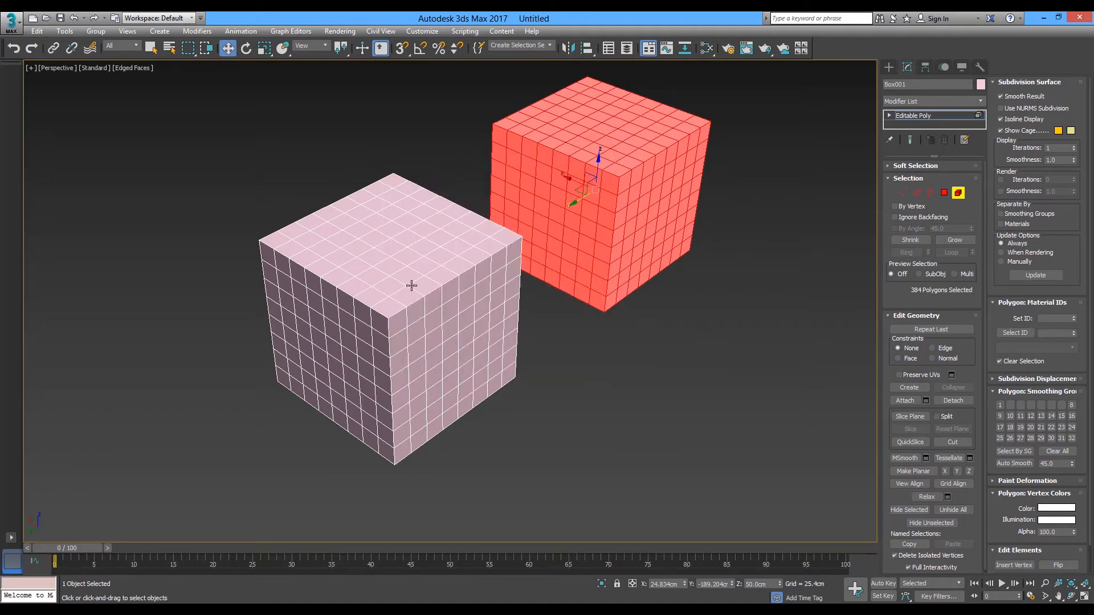
Select the original element and the cloned element in turn, and delete the cloned element behind the original box.
left_click(410, 284)
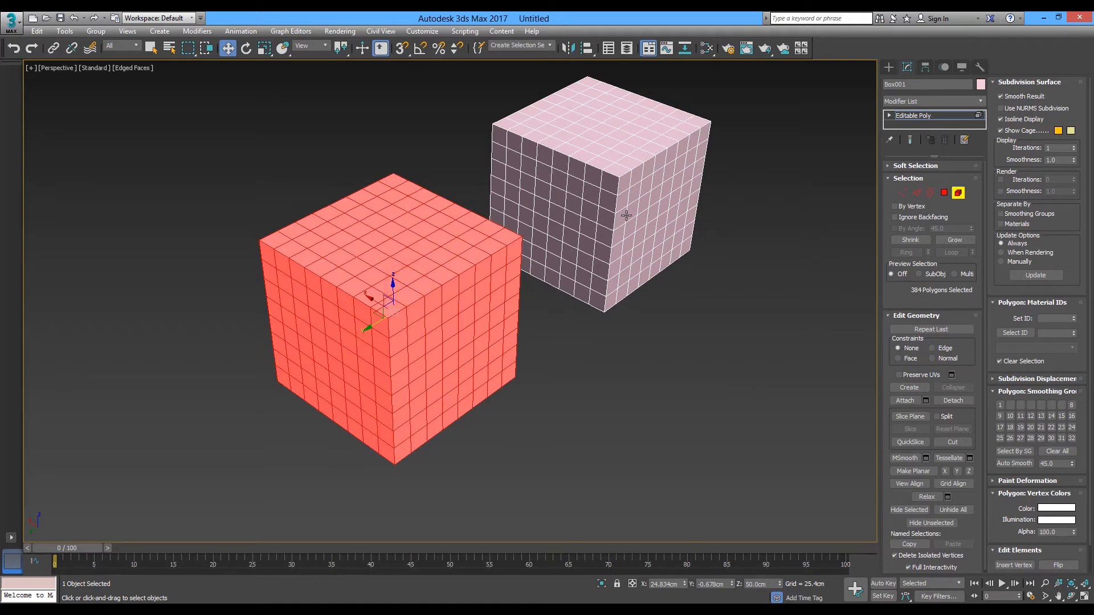
left_click(604, 188)
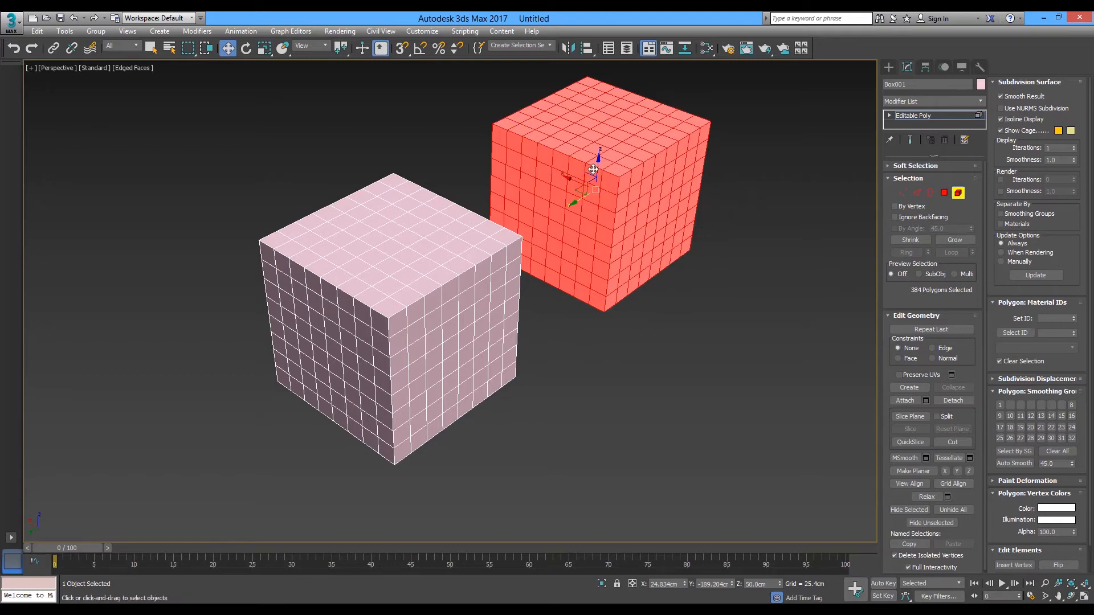
key("Delete")
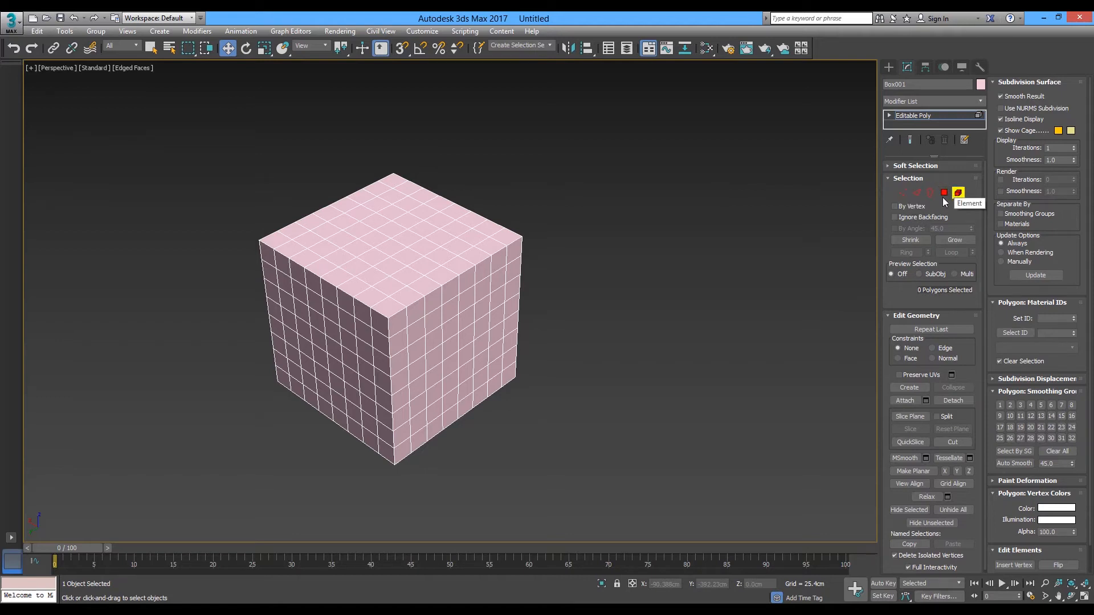
At the Vertex level, raise a single vertex near one corner of the upper face by about 23 cm.
left_click(901, 194)
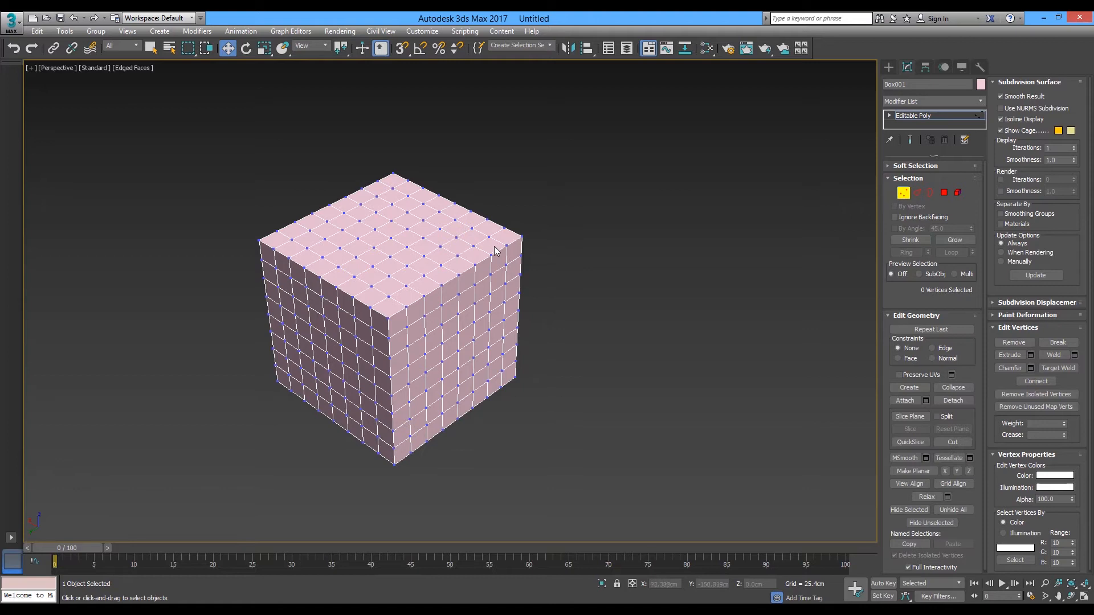
left_click(474, 246)
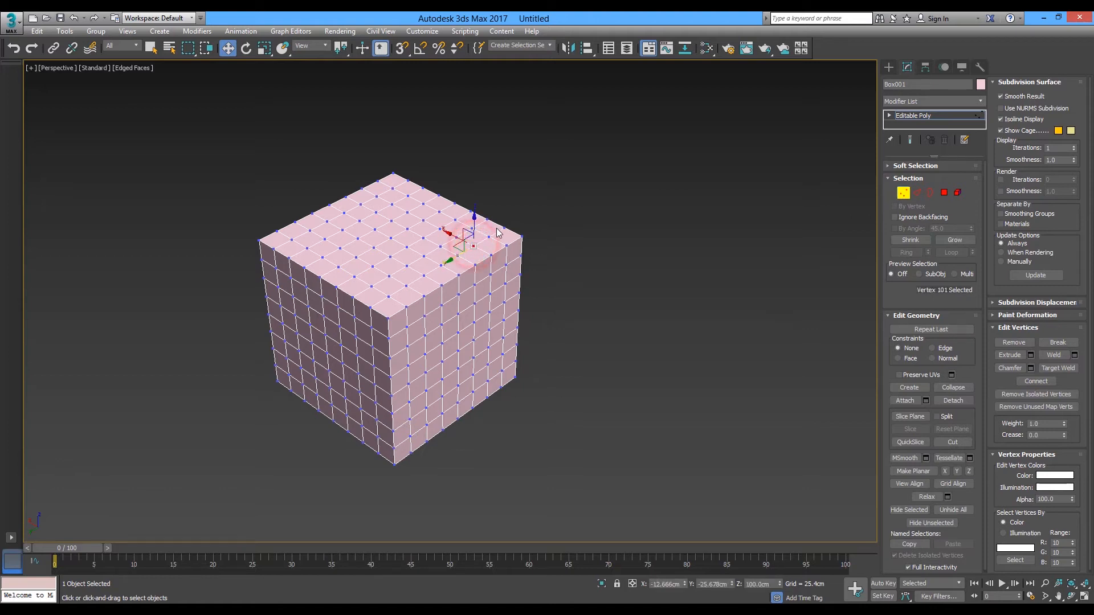
left_click_drag(473, 217, 481, 180)
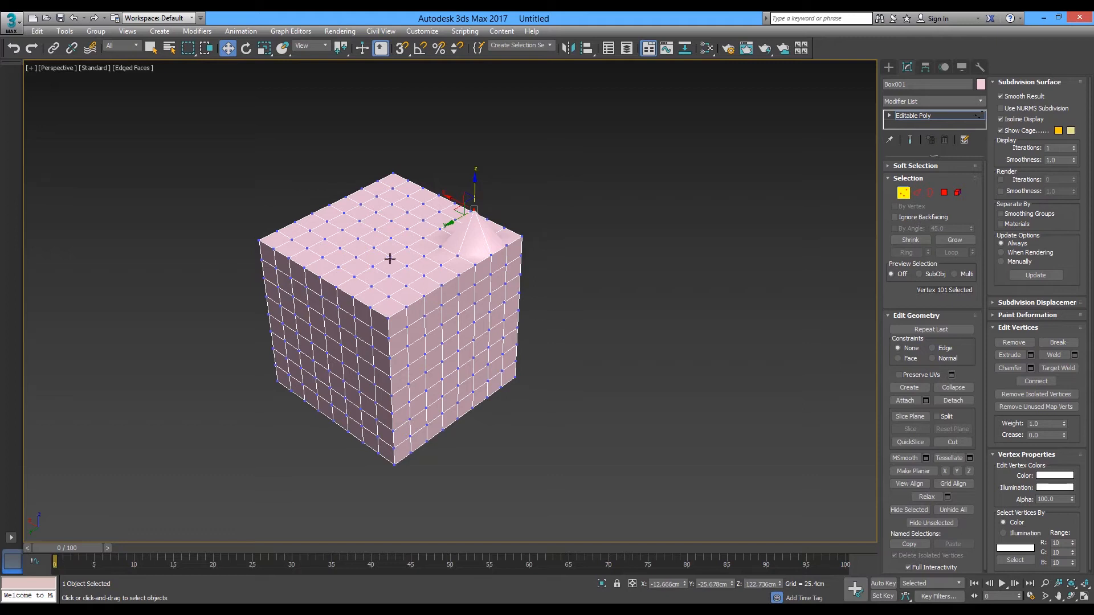
Pull vertices at another corner of the box outward, and raise a nearby upper-face vertex about 27 cm above the face.
left_click_drag(229, 217, 264, 230)
left_click(291, 240)
left_click_drag(289, 214, 290, 169)
middle_click_drag(283, 365, 464, 345, "alt")
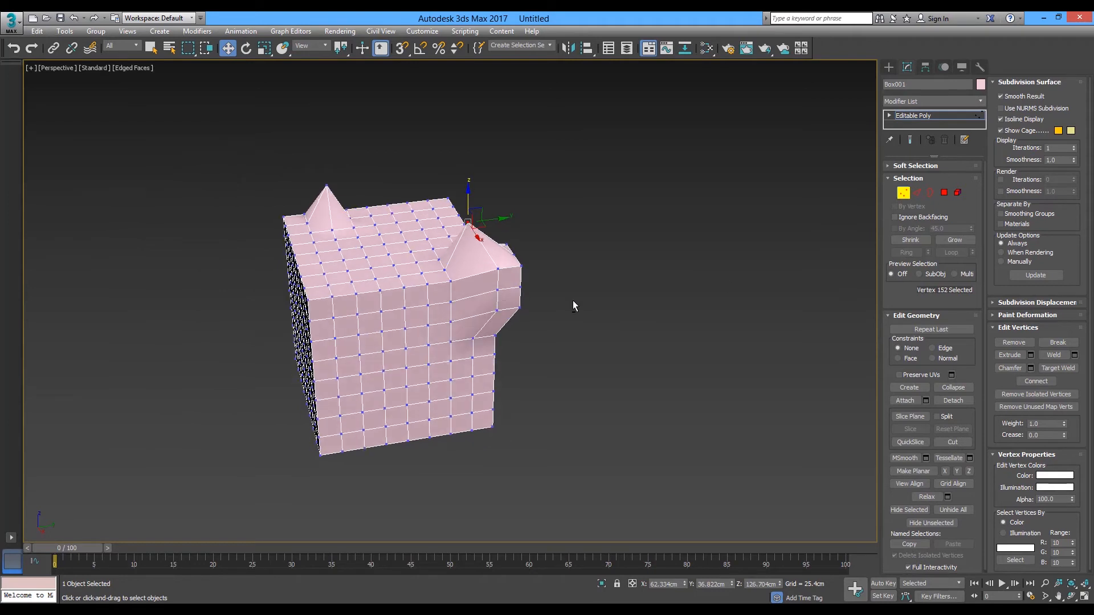
middle_click_drag(572, 299, 627, 285, "alt")
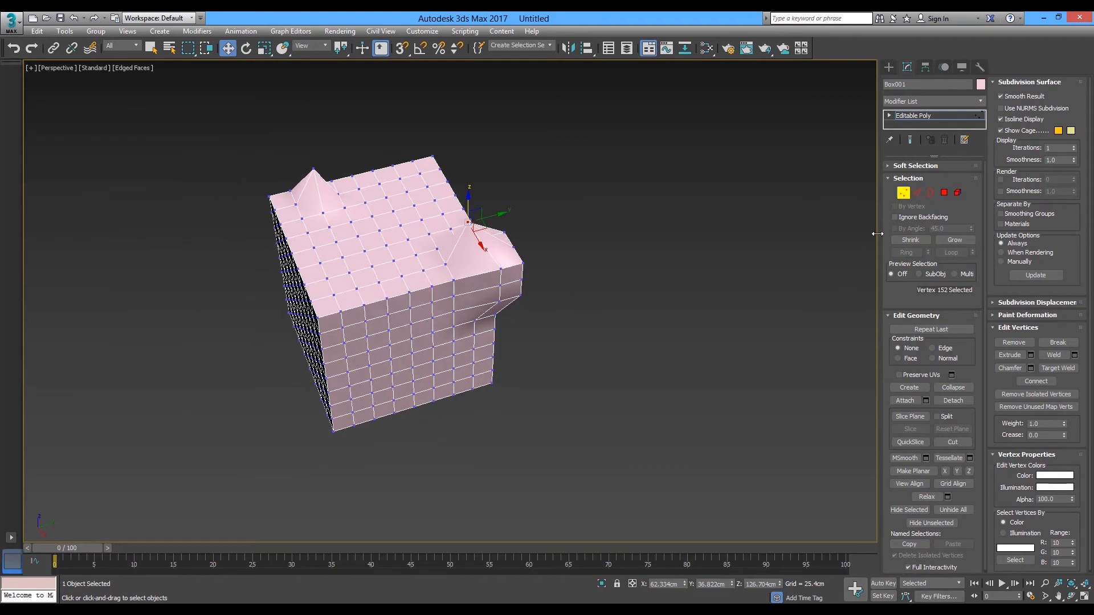
At the Edge level, select three edges on the upper face and move them up by about 23 cm.
left_click(917, 193)
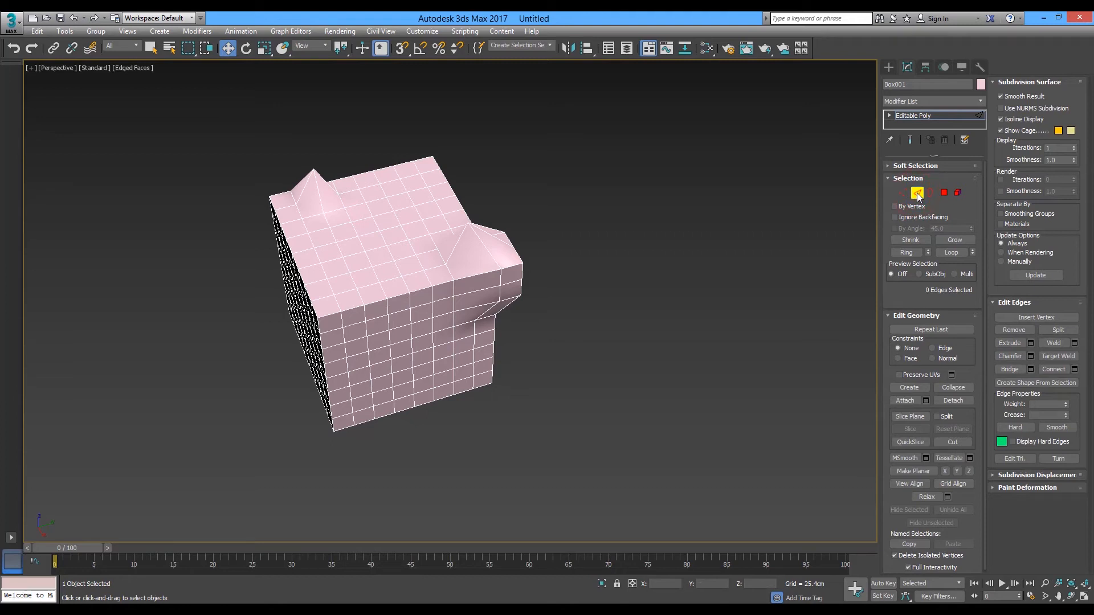
left_click(367, 233)
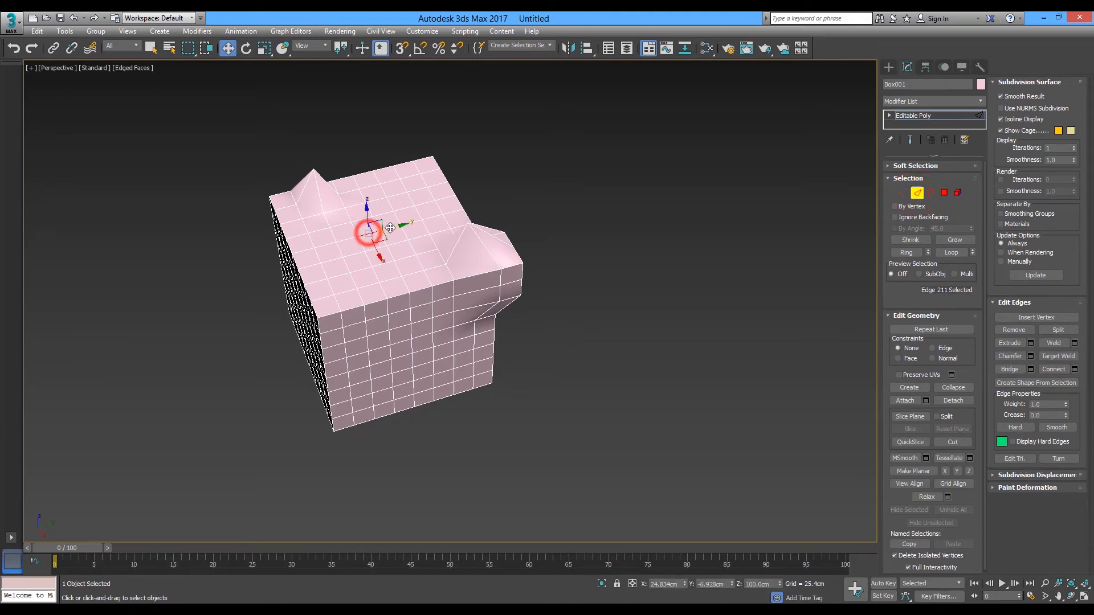
left_click(356, 241, "ctrl")
left_click(329, 246, "ctrl")
left_click_drag(330, 246, 361, 239)
middle_click_drag(325, 315, 403, 310, "alt")
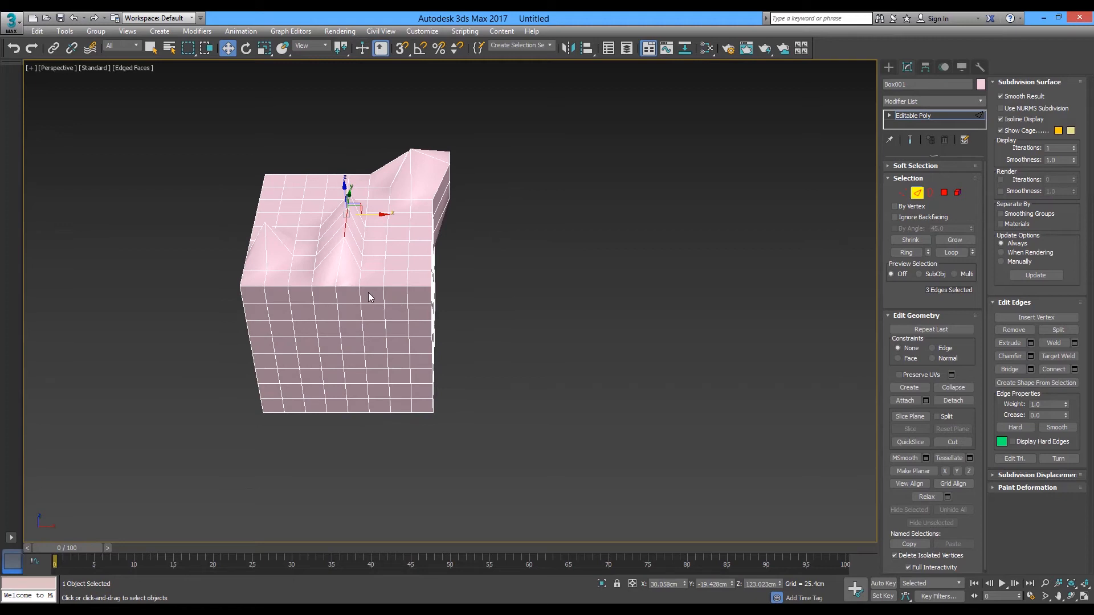
Rotate the three raised edges to twist the ridge on the upper face.
key("e")
left_click_drag(377, 222, 401, 256)
middle_click_drag(406, 350, 489, 277, "alt")
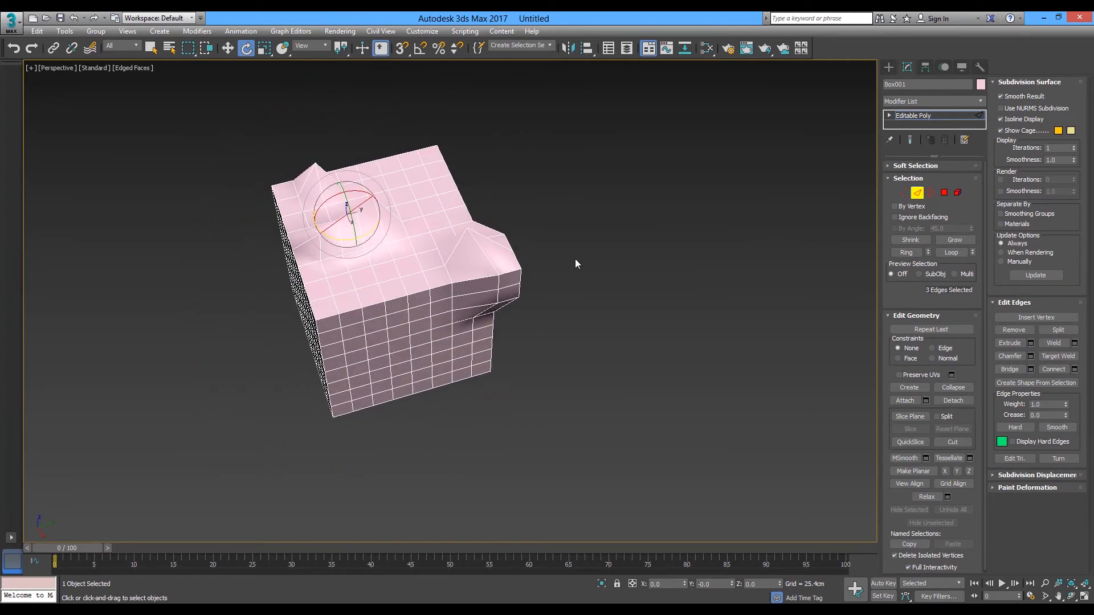
At the Polygon level, select a block of six polygons, two wide and three high, on the box's side face.
left_click(944, 193)
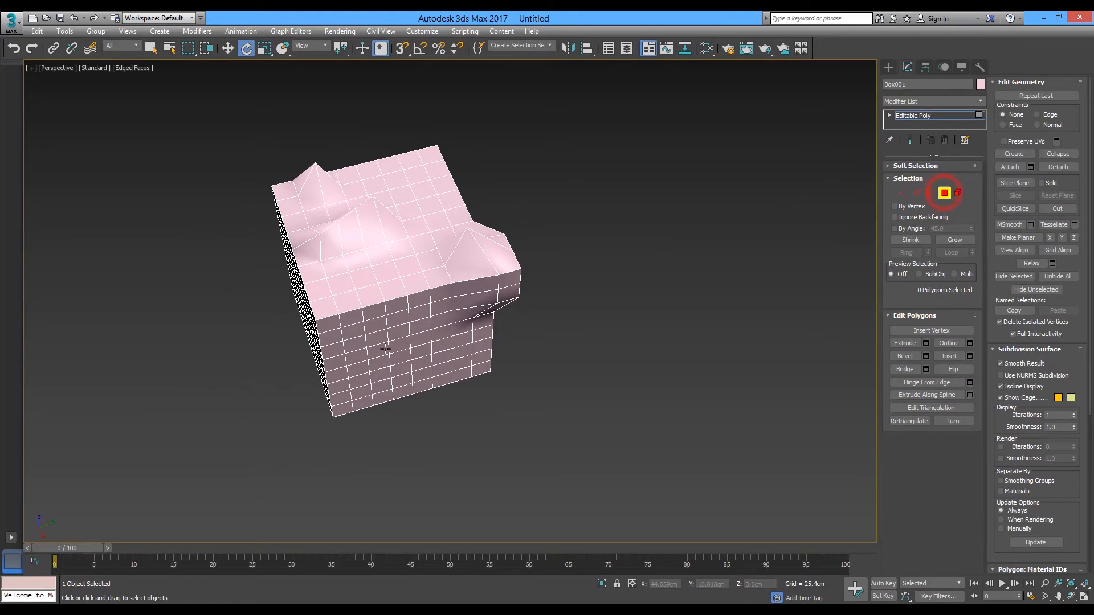
middle_click_drag(363, 346, 444, 319, "alt")
left_click(471, 279)
key("q")
left_click(489, 267, "ctrl")
left_click(471, 288, "ctrl")
left_click(483, 286, "ctrl")
left_click(490, 302, "ctrl")
left_click(474, 307, "ctrl")
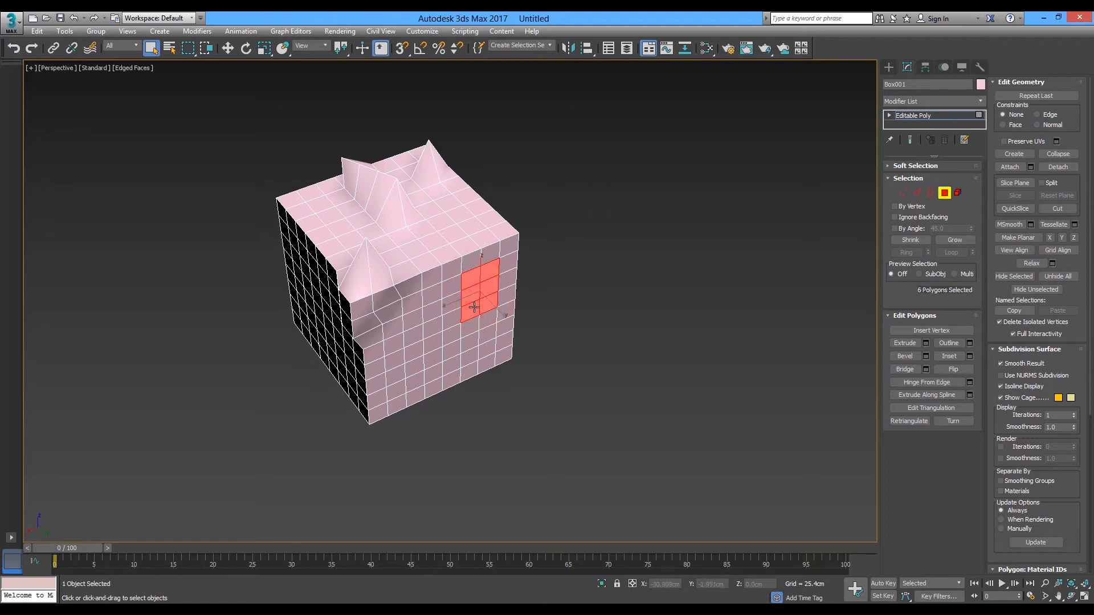
Move the six selected side polygons outward from the face and scale them up slightly along Z.
key("w")
left_click_drag(497, 308, 516, 327)
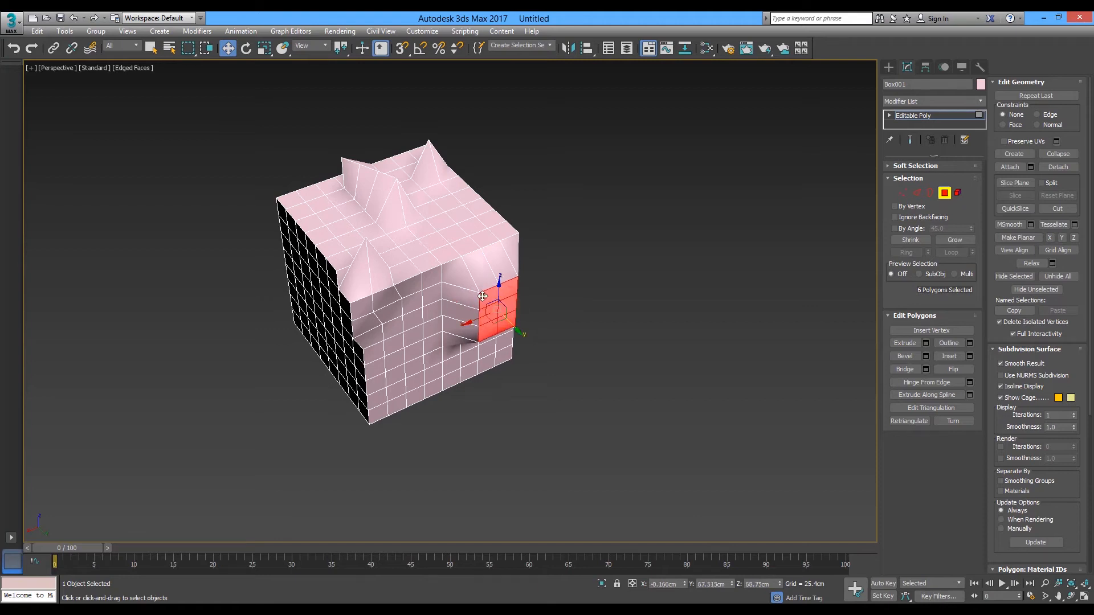
key("r")
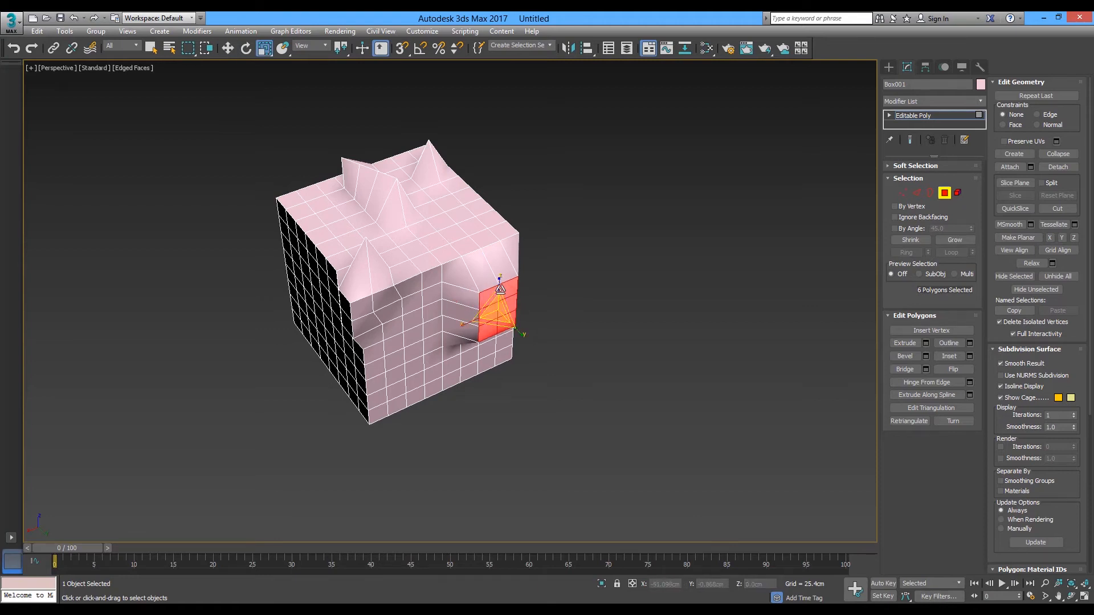
left_click_drag(499, 281, 498, 275)
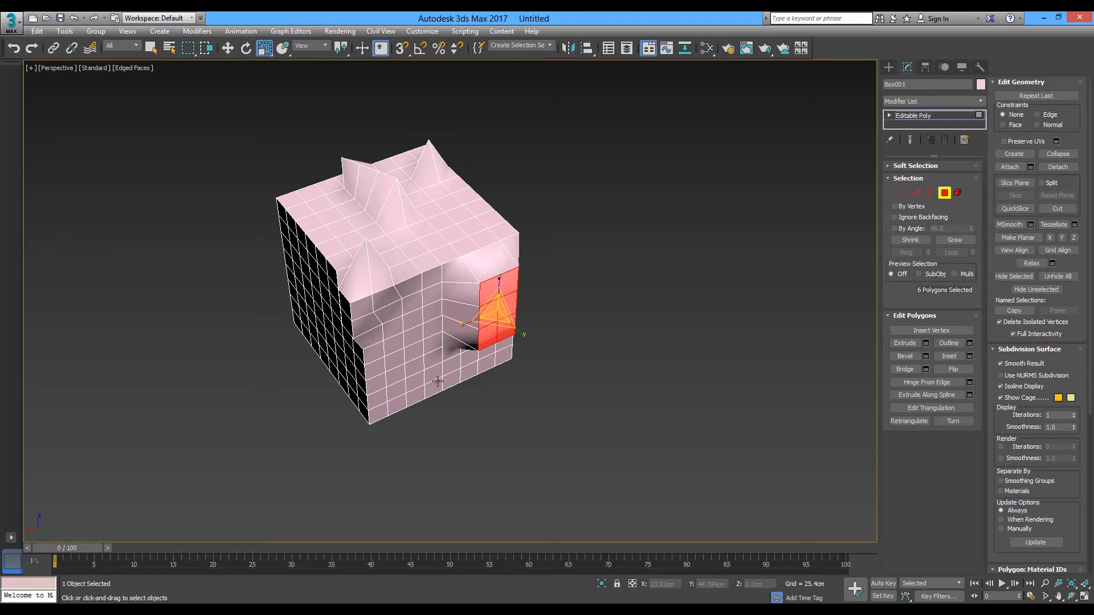
middle_click_drag(450, 376, 397, 360, "alt")
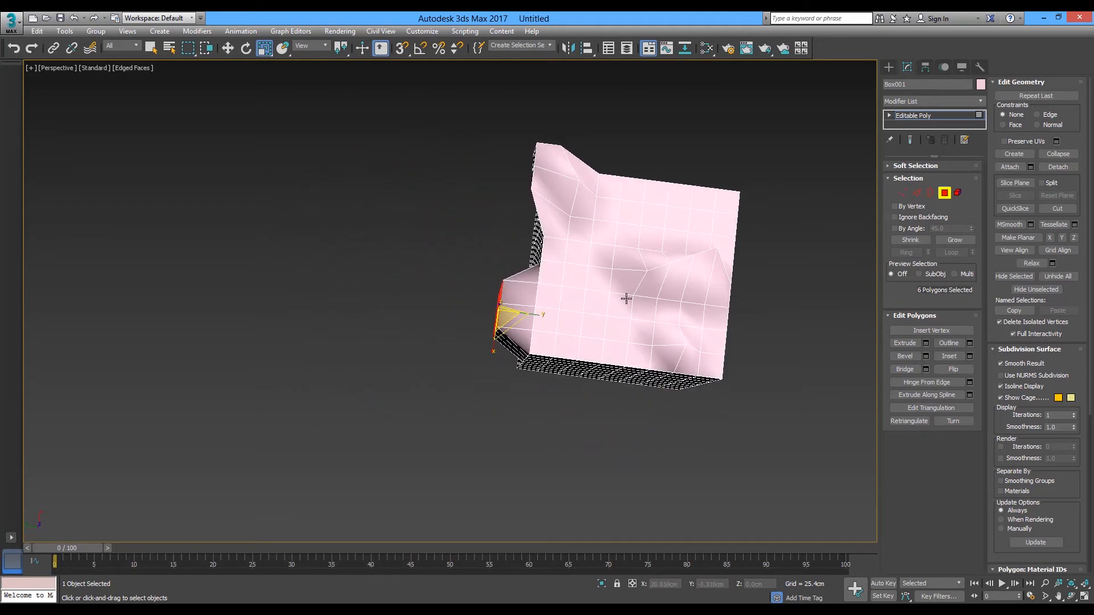
middle_click_drag(699, 298, 593, 305)
middle_click_drag(516, 214, 433, 397, "alt")
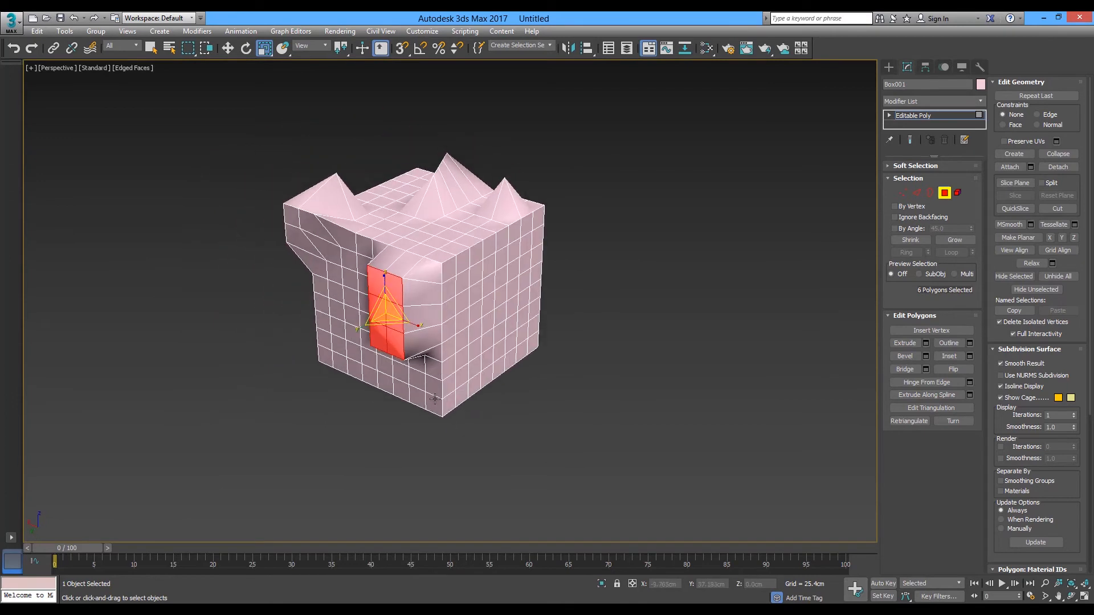
middle_click_drag(443, 342, 397, 357, "alt")
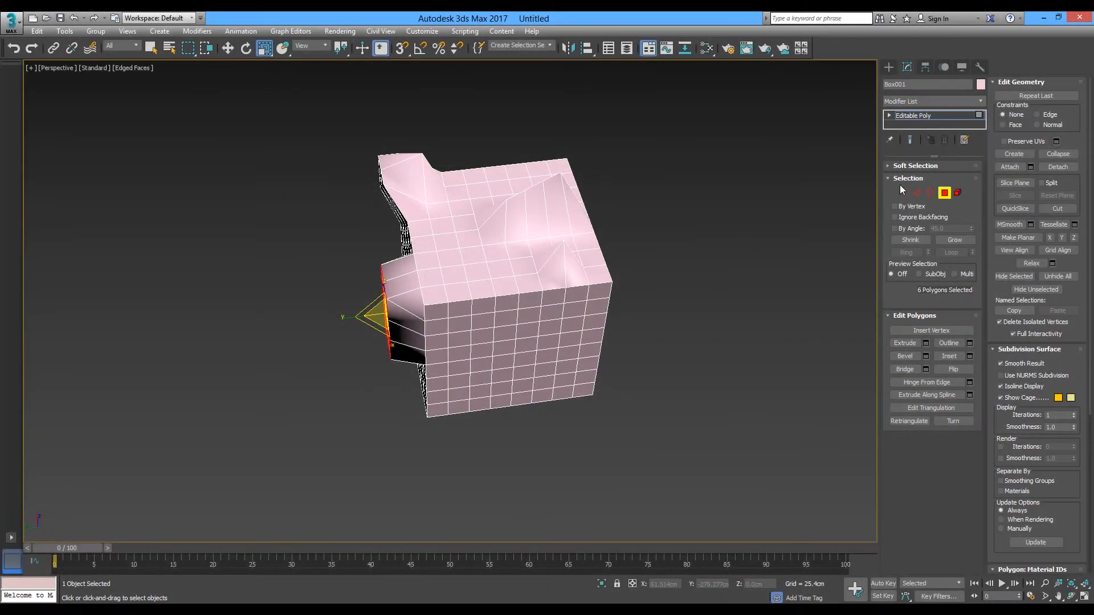
left_click(903, 192)
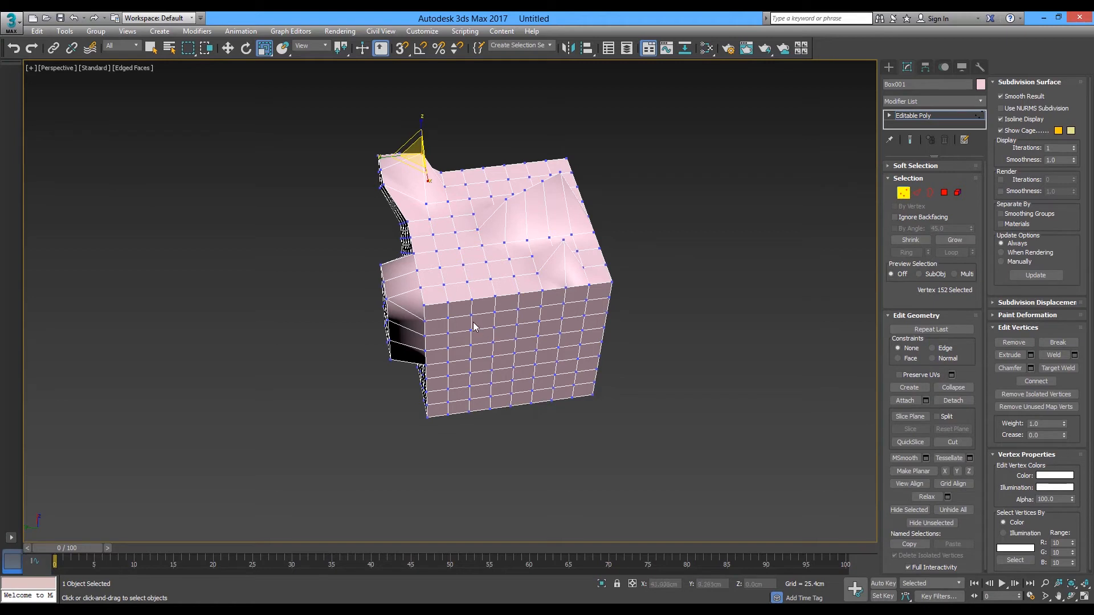
At the Polygon level, delete a two-by-two block of polygons from an undeformed side face to open a hole.
middle_click_drag(556, 352, 474, 285, "alt")
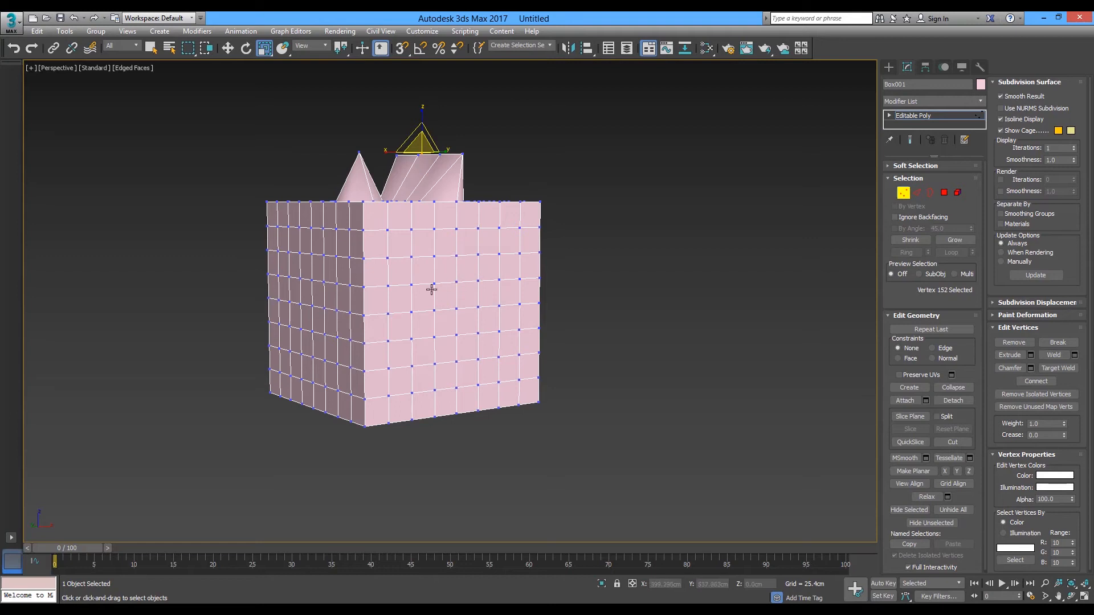
left_click(944, 194)
left_click(453, 271)
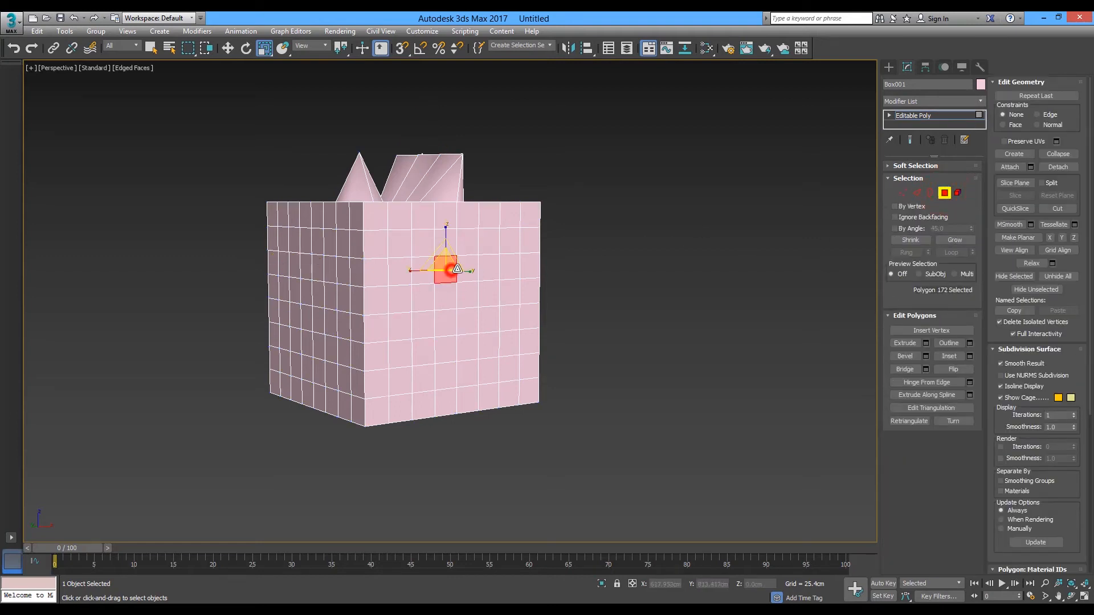
left_click(469, 269, "ctrl")
left_click(445, 296, "ctrl")
left_click(467, 292, "ctrl")
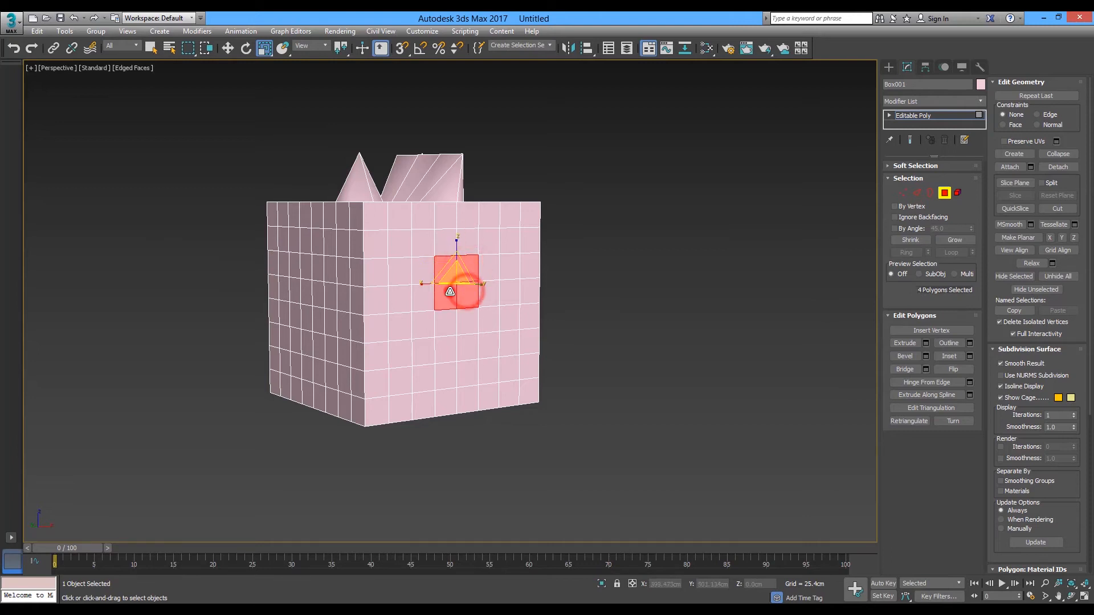
key("Delete")
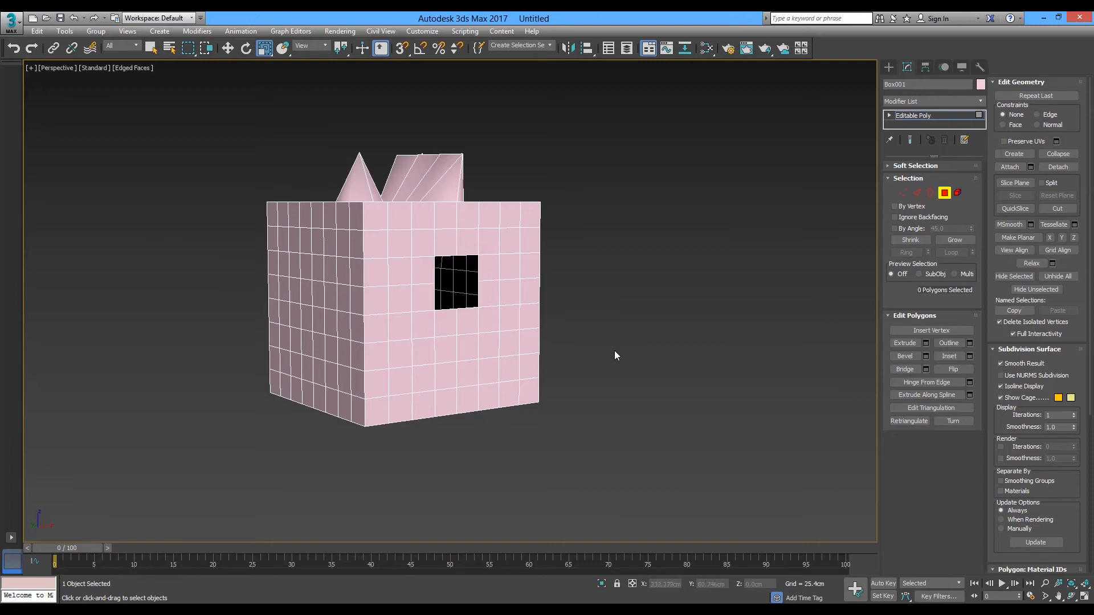
At the Border level, select the border around the square hole and close it with Cap.
middle_click_drag(469, 319, 522, 283, "alt")
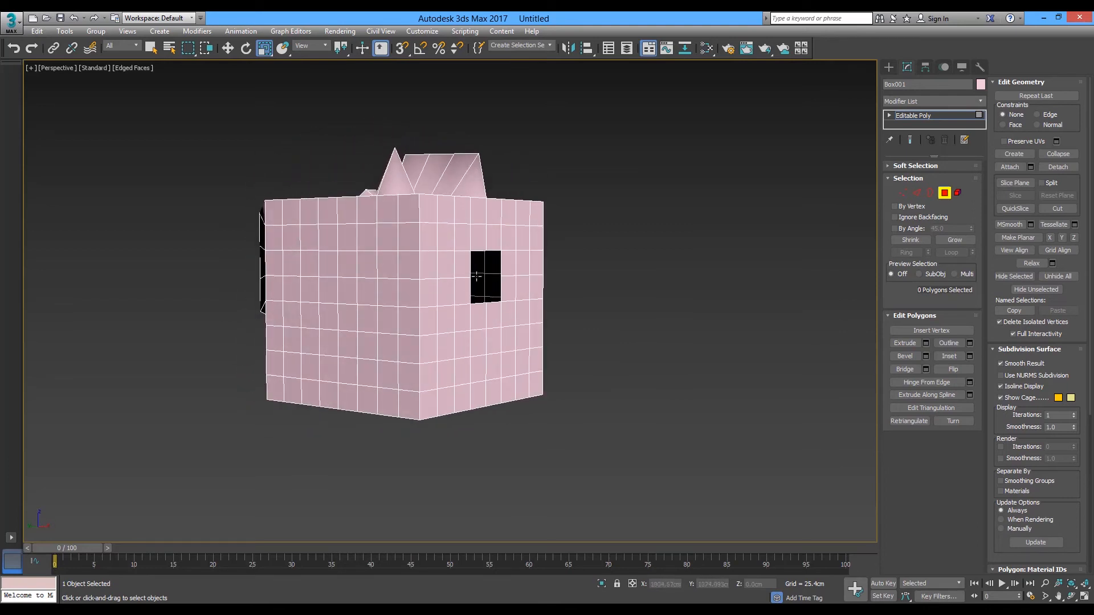
scroll(491, 318, "up", 4)
middle_click_drag(443, 283, 450, 366)
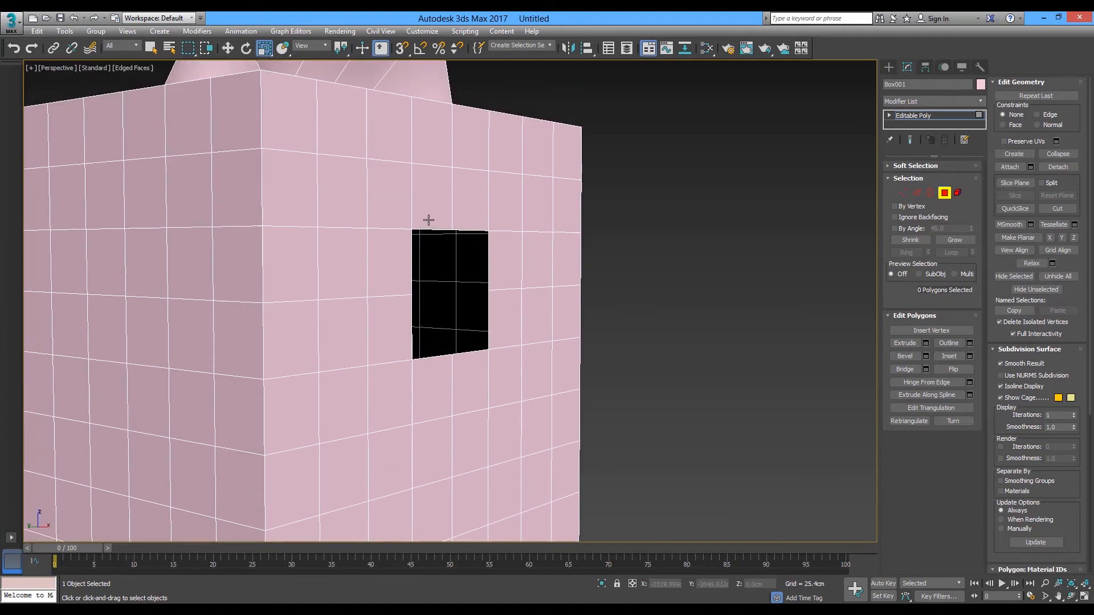
left_click(929, 192)
left_click_drag(513, 409, 333, 197)
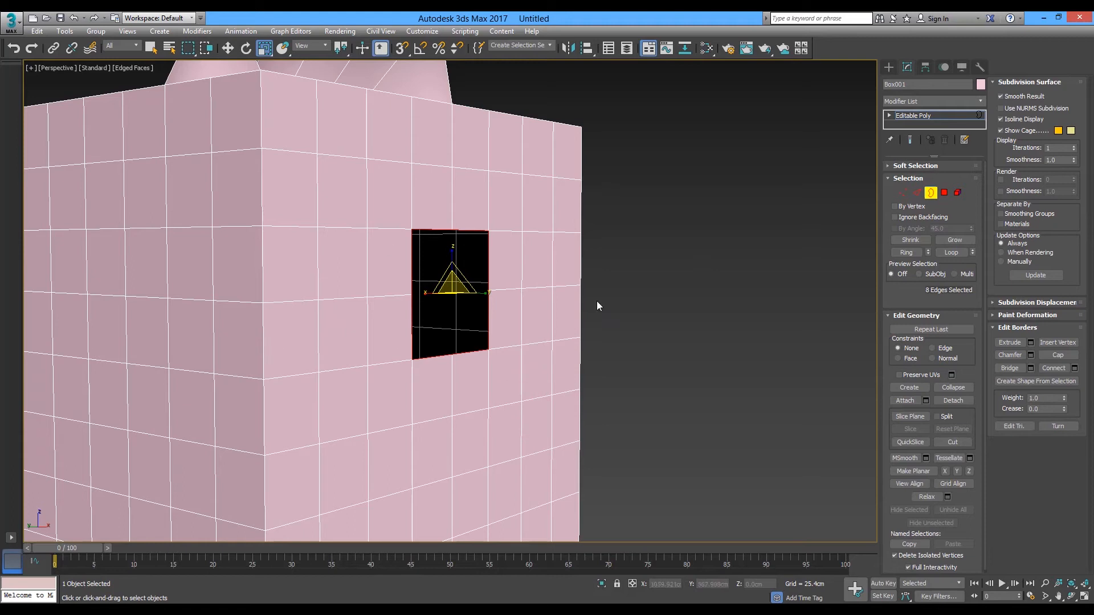
middle_click_drag(505, 310, 410, 260, "alt")
key("shift+z")
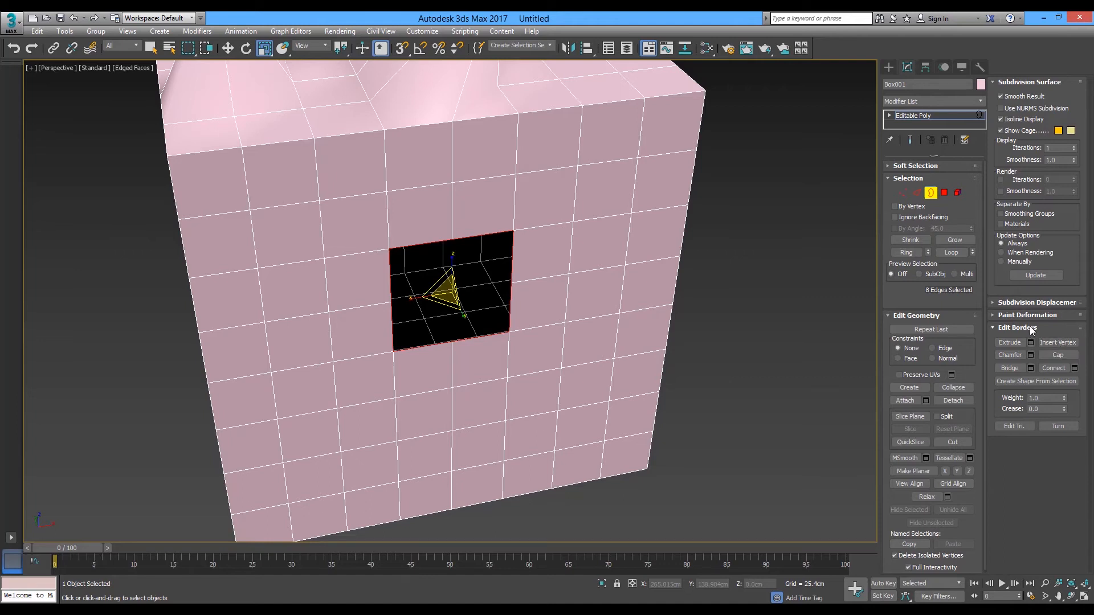
left_click(1059, 356)
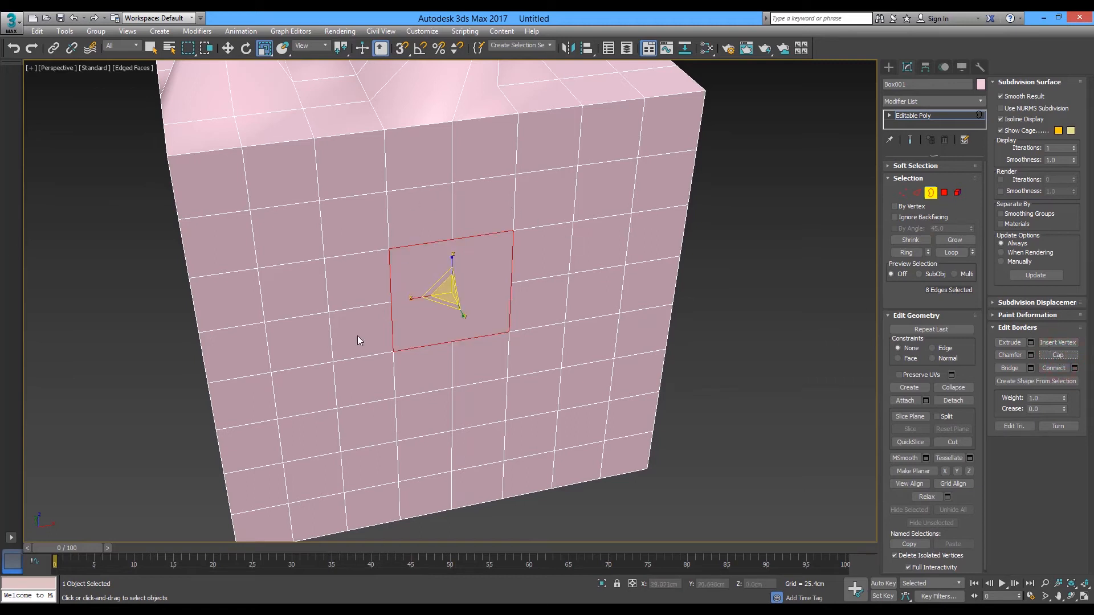
middle_click_drag(490, 302, 456, 278, "alt")
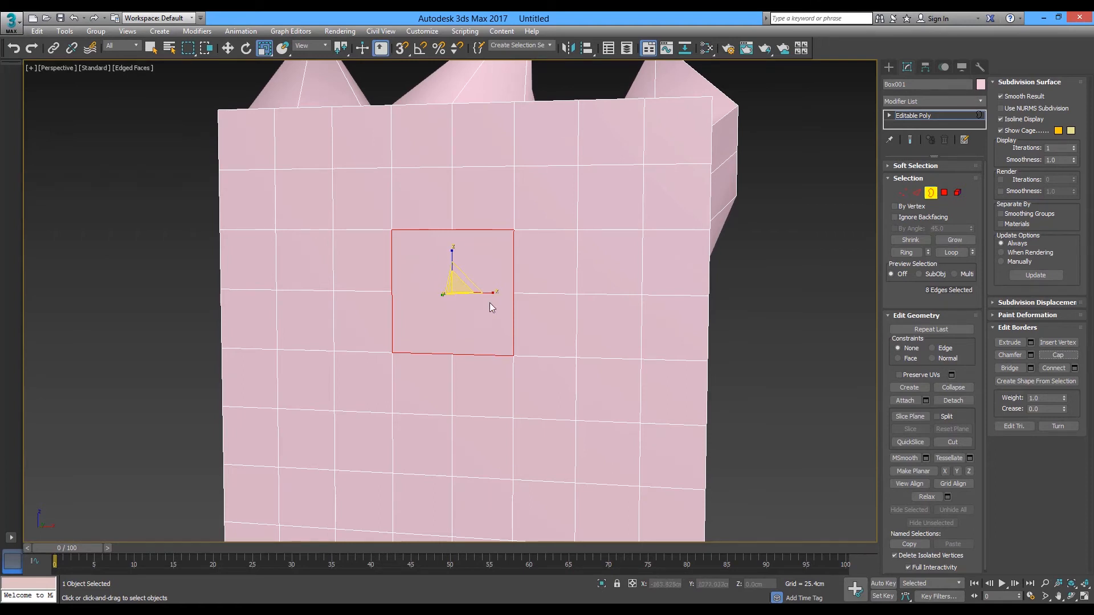
At the Polygon level, select the large square cap polygon and convert the selection to its vertices.
left_click(427, 248)
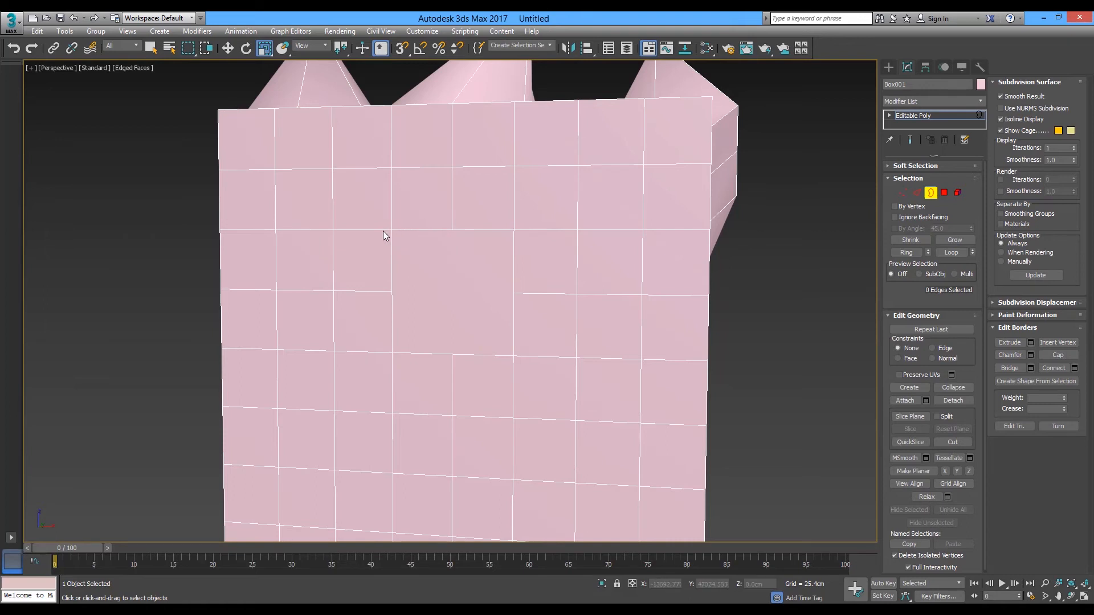
left_click(944, 193)
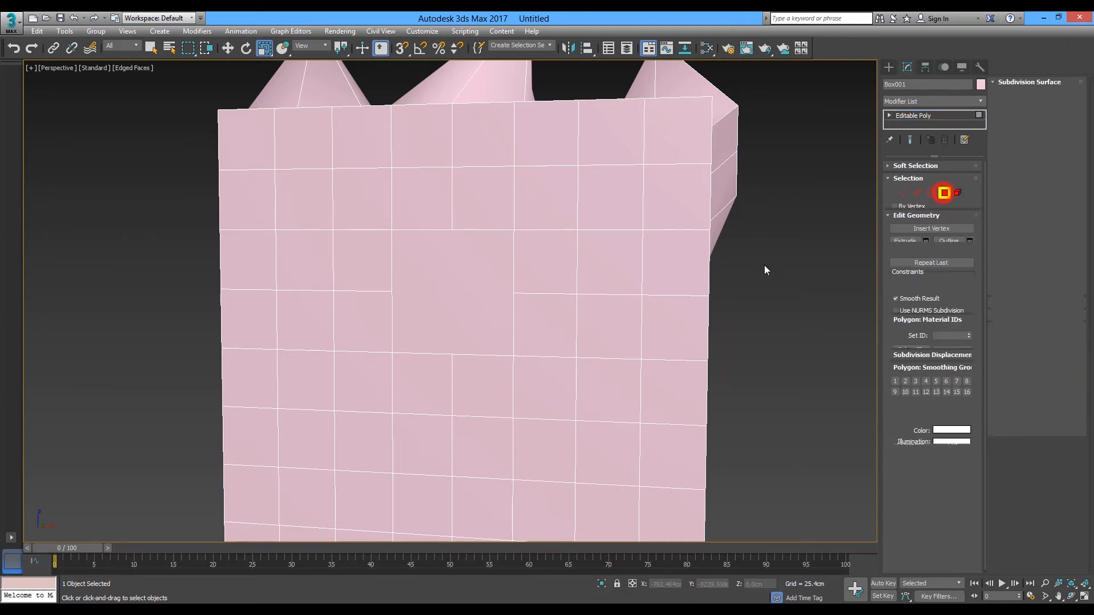
left_click(443, 283)
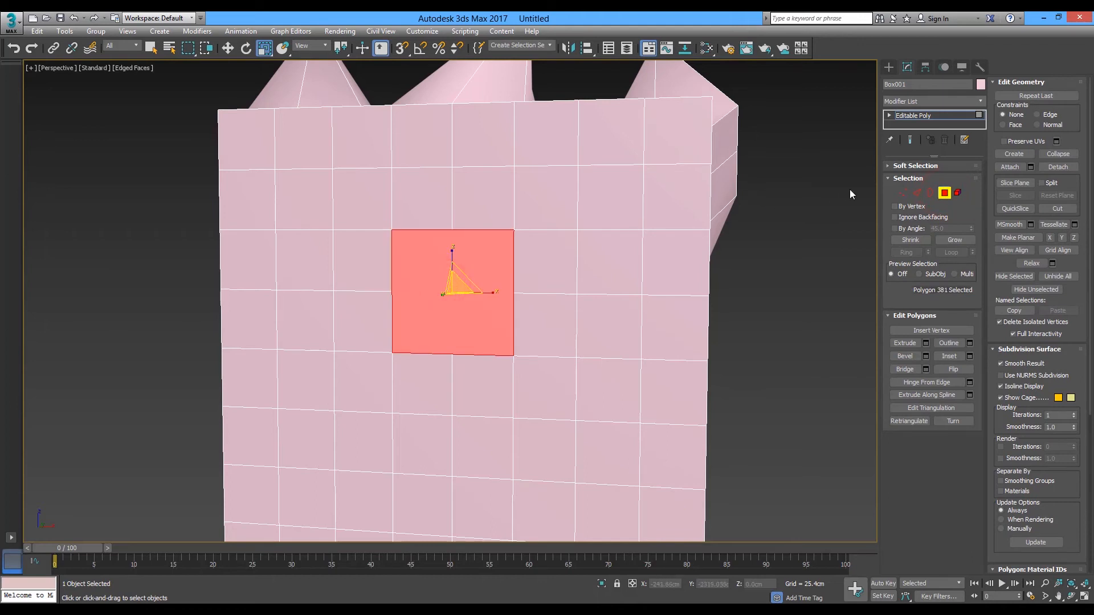
left_click(905, 192, "ctrl")
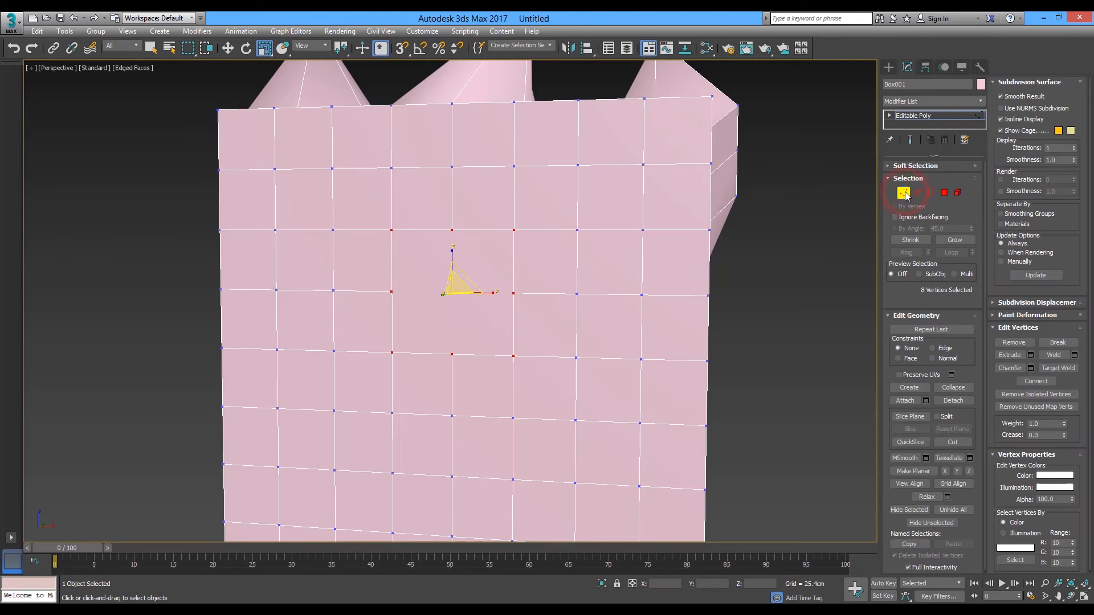
key("F8")
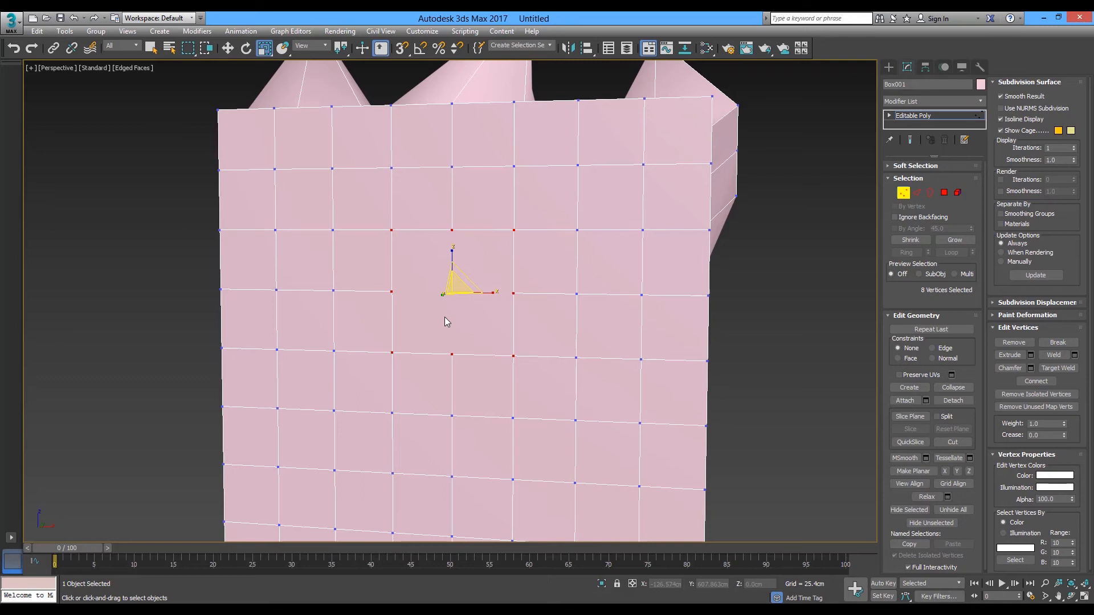
At the Edge level, select a horizontal edge near the top of the capped side face, lengthen it along X and pull it outward along Y.
left_click(916, 192)
left_click(360, 169)
middle_click_drag(330, 222, 317, 268, "alt")
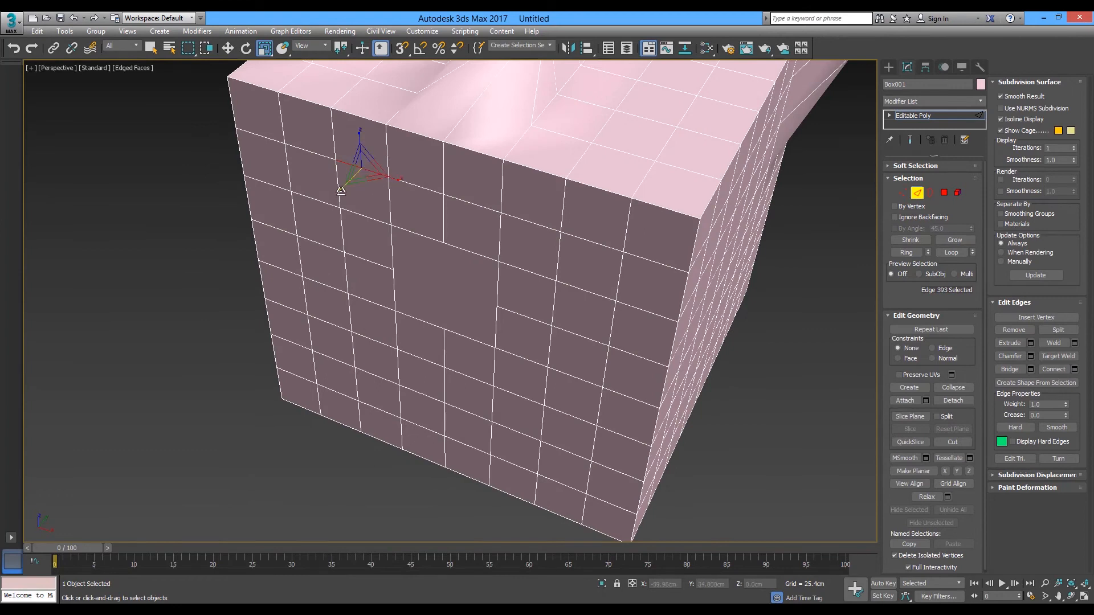
left_click_drag(392, 178, 433, 190)
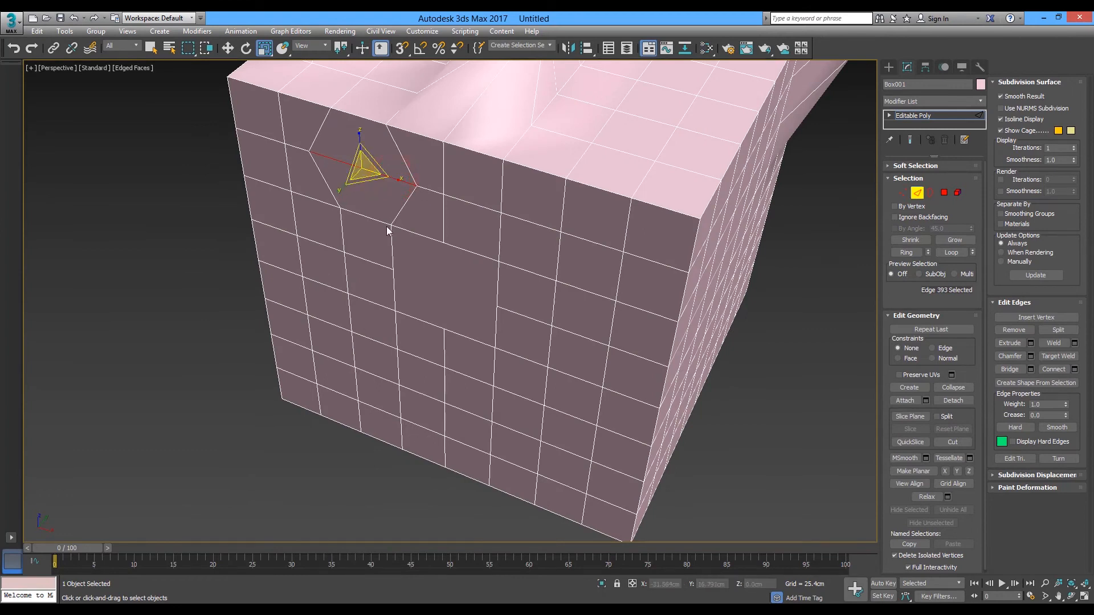
key("w")
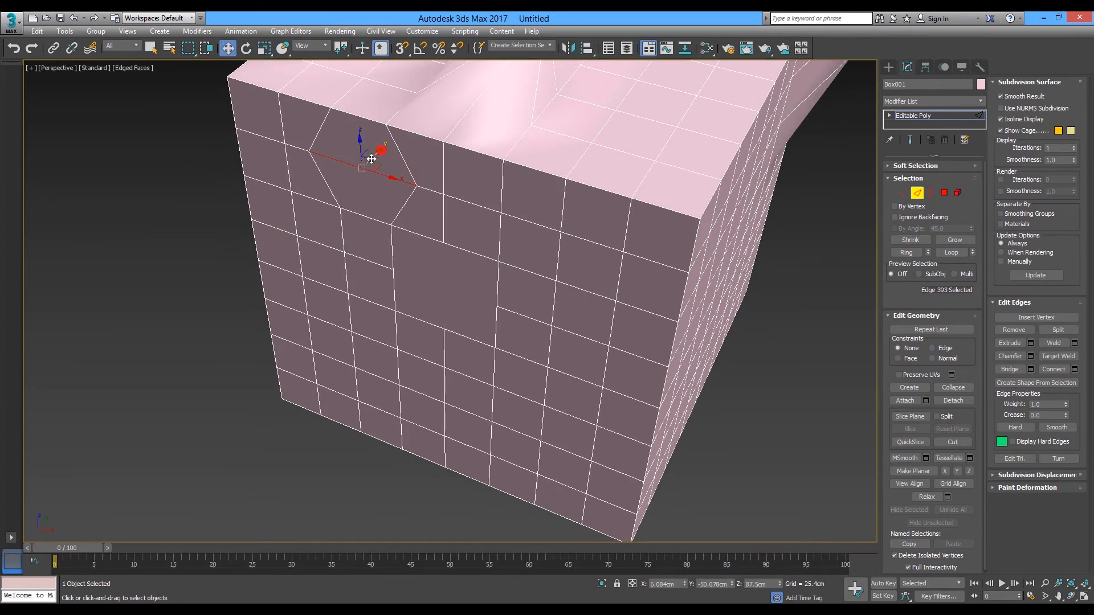
left_click_drag(381, 149, 346, 178)
Raise two adjacent edges of the top face to Z about 115 cm, reselect them and lower them to Z about 85 cm.
middle_click_drag(347, 178, 398, 272, "alt")
left_click(392, 263)
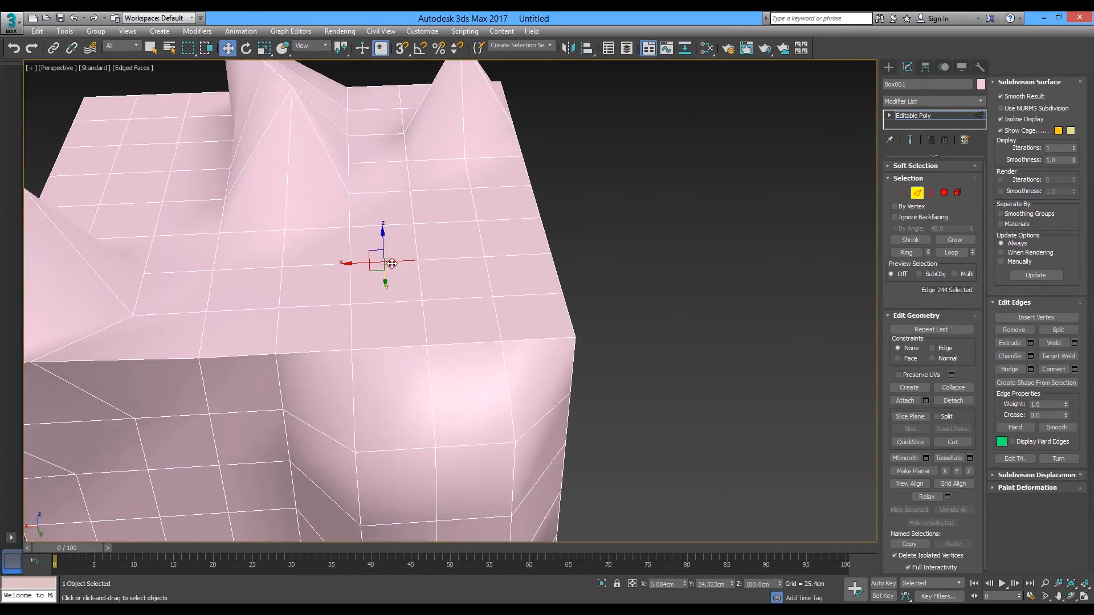
left_click(451, 260, "ctrl")
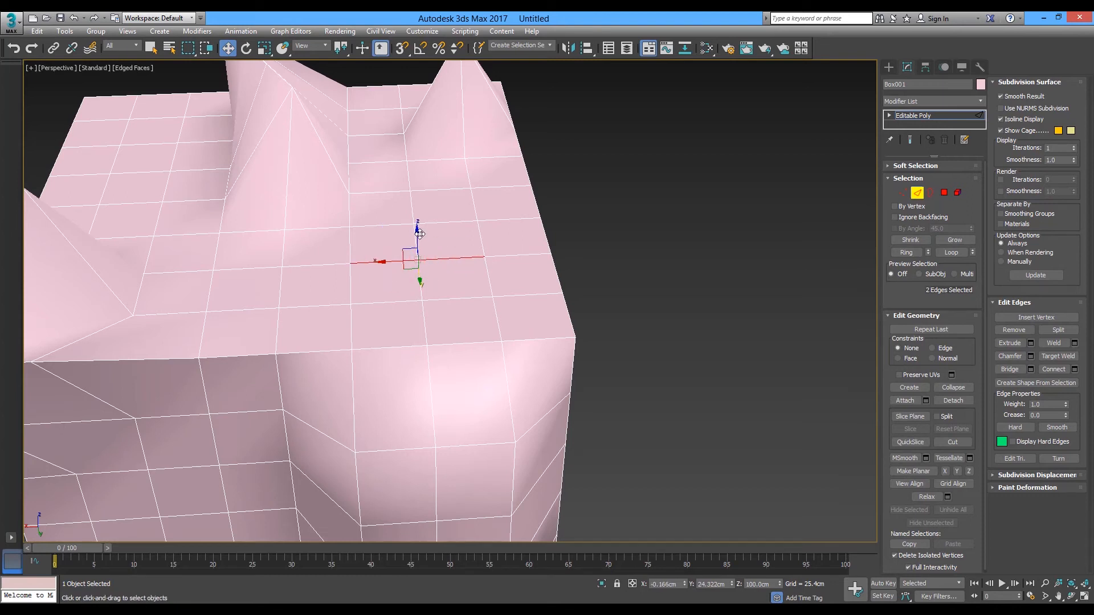
left_click_drag(415, 235, 416, 237)
middle_click_drag(416, 237, 358, 283, "alt")
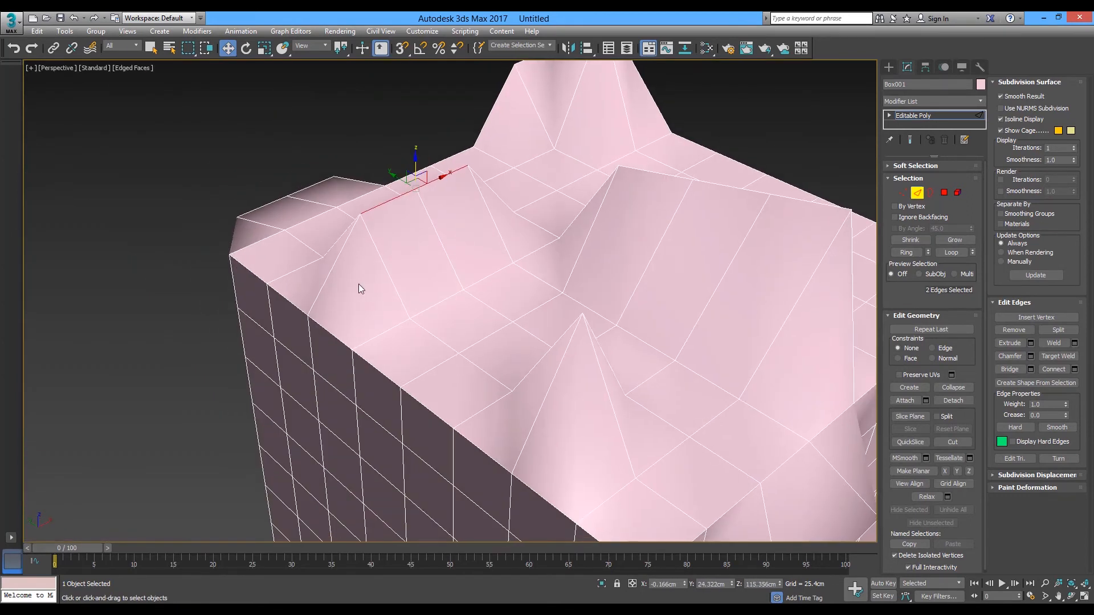
left_click(415, 155)
left_click(402, 193)
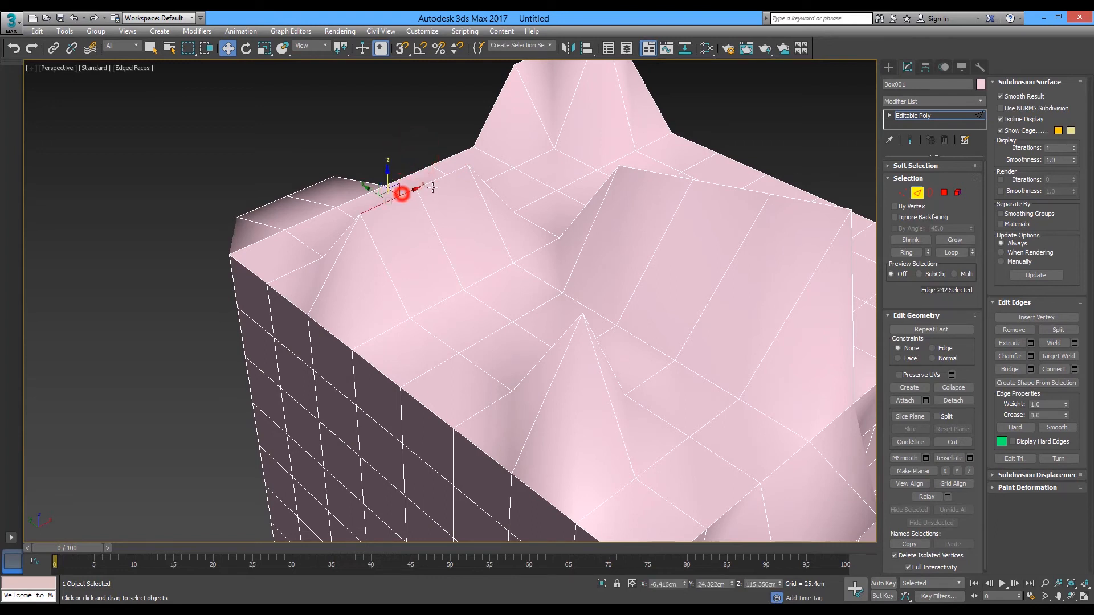
left_click(442, 176, "ctrl")
left_click_drag(415, 160, 418, 300)
At the Polygon level, select five polygons on the gridded side face and move them outward along X.
middle_click_drag(393, 310, 547, 237, "alt")
scroll(666, 172, "down", 6)
middle_click_drag(665, 173, 568, 296, "alt")
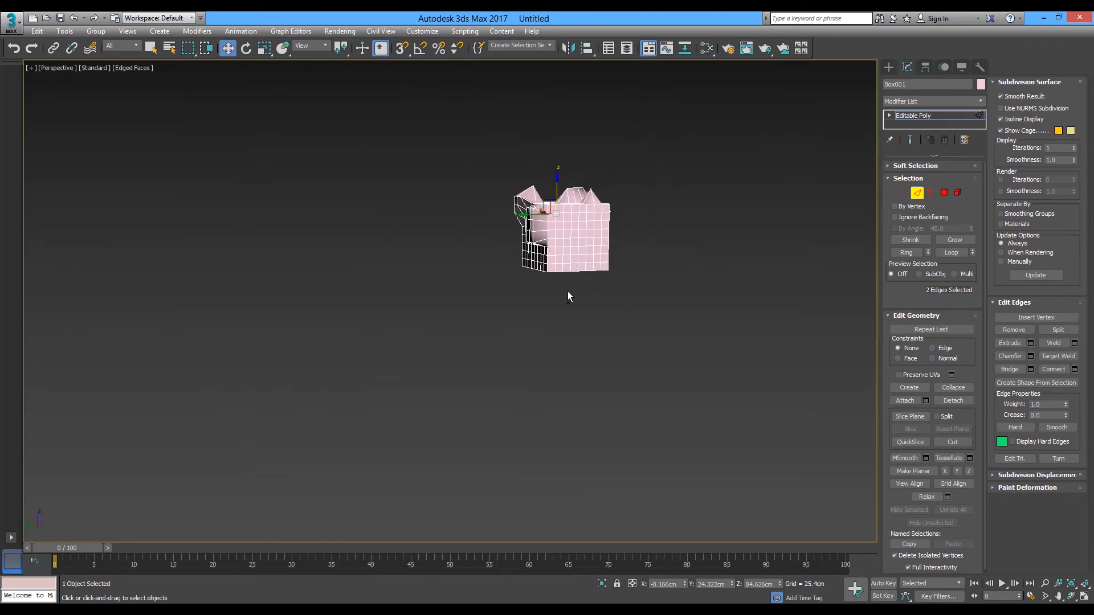
left_click(944, 193)
left_click(576, 234)
left_click(582, 244, "ctrl")
left_click(568, 251, "ctrl")
left_click(588, 234, "ctrl")
left_click(570, 245, "ctrl")
middle_click_drag(570, 236, 556, 228, "alt")
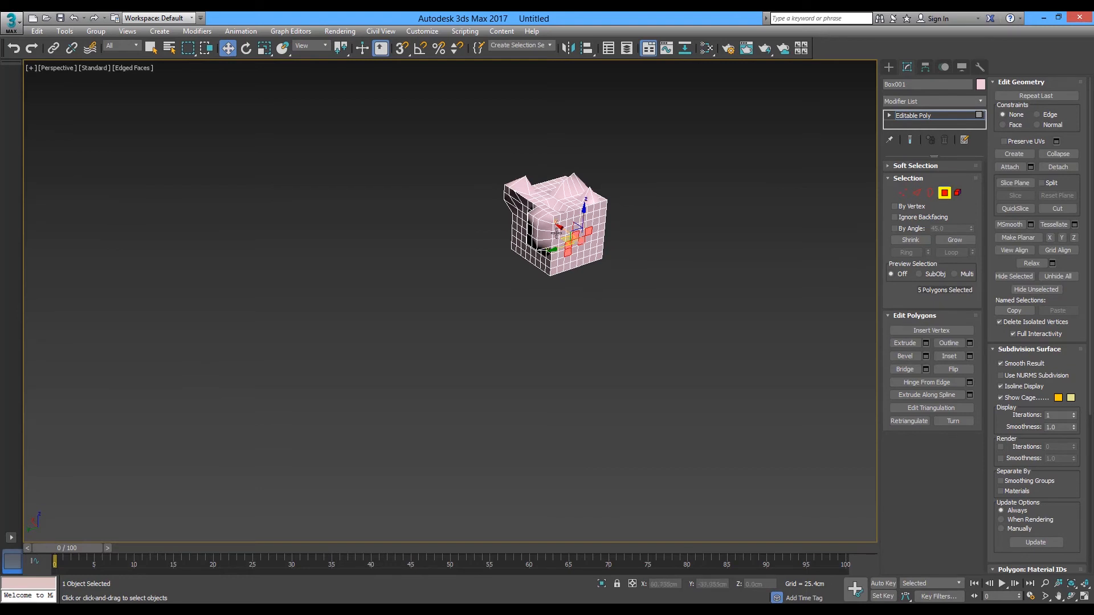
left_click_drag(556, 227, 571, 238)
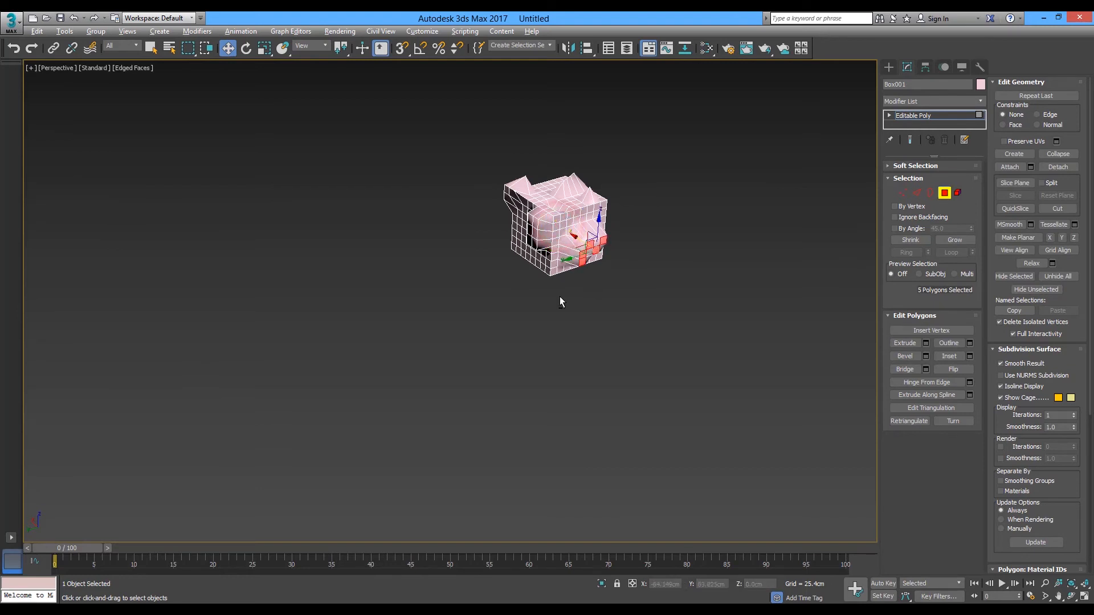
middle_click_drag(558, 290, 540, 283, "alt")
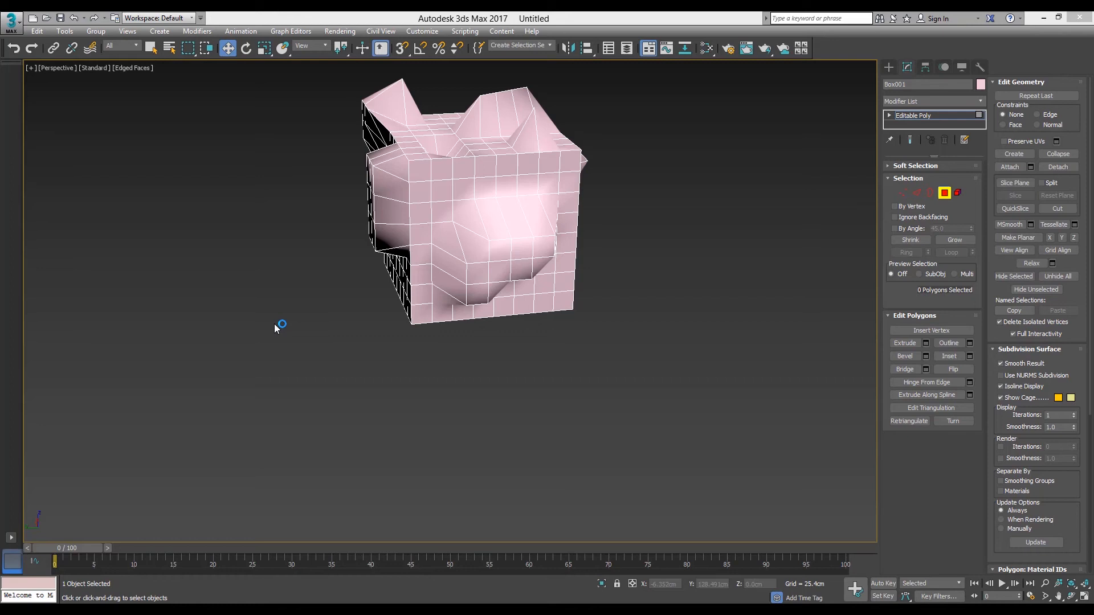
At the Vertex level, region-select the vertices around the flat corner of the top face.
middle_click_drag(308, 261, 419, 279, "alt")
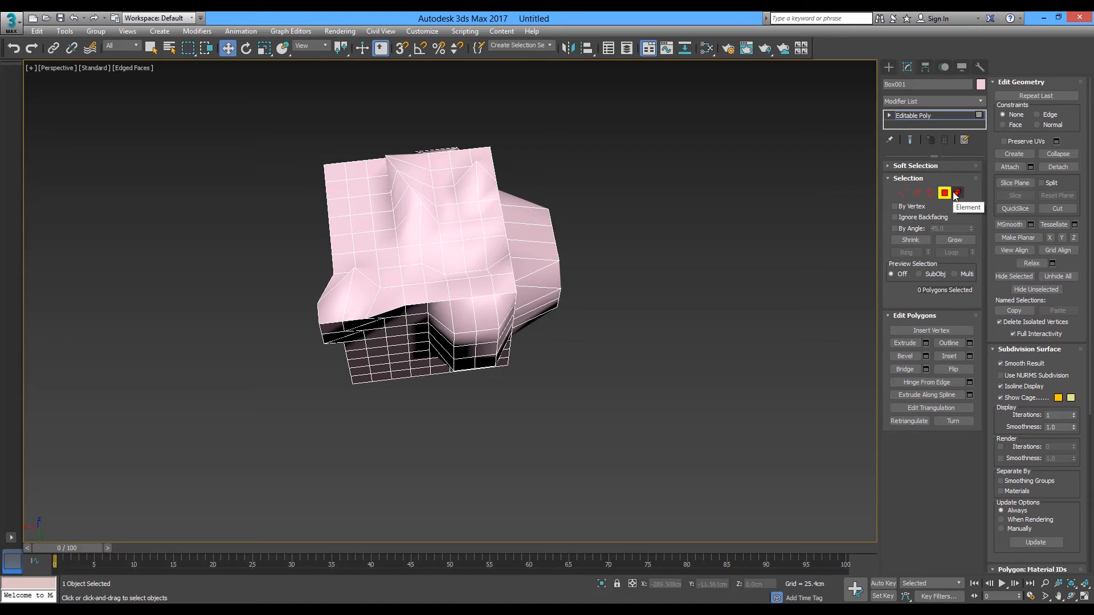
left_click(902, 192)
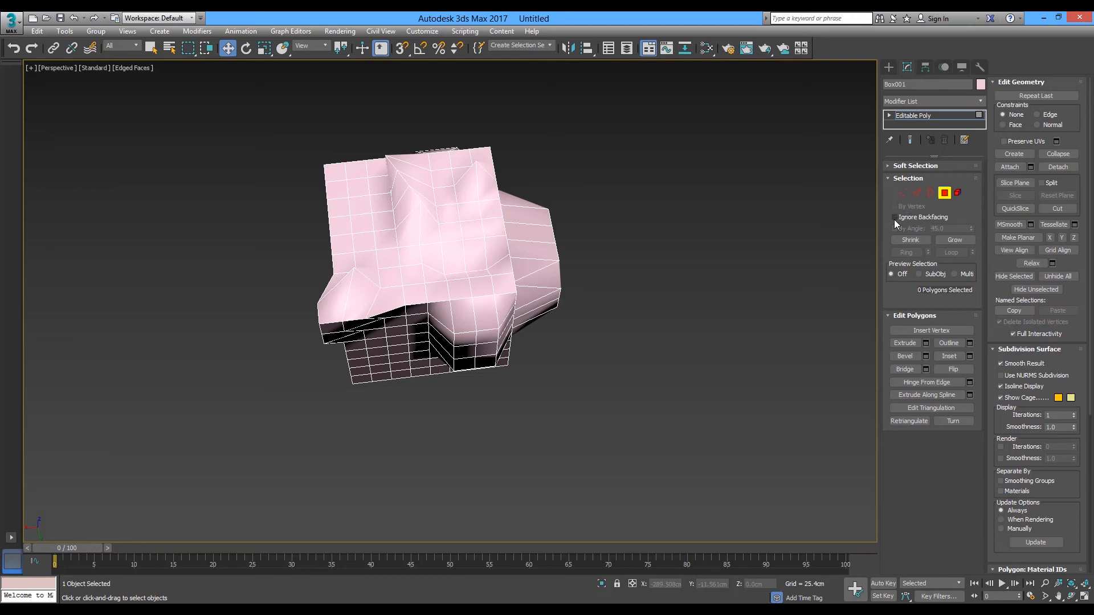
left_click_drag(291, 137, 342, 197)
left_click_drag(336, 137, 312, 166)
At the Edge level, select single edges on the flat part of the top face one after another, and switch to the Border level.
left_click(917, 192)
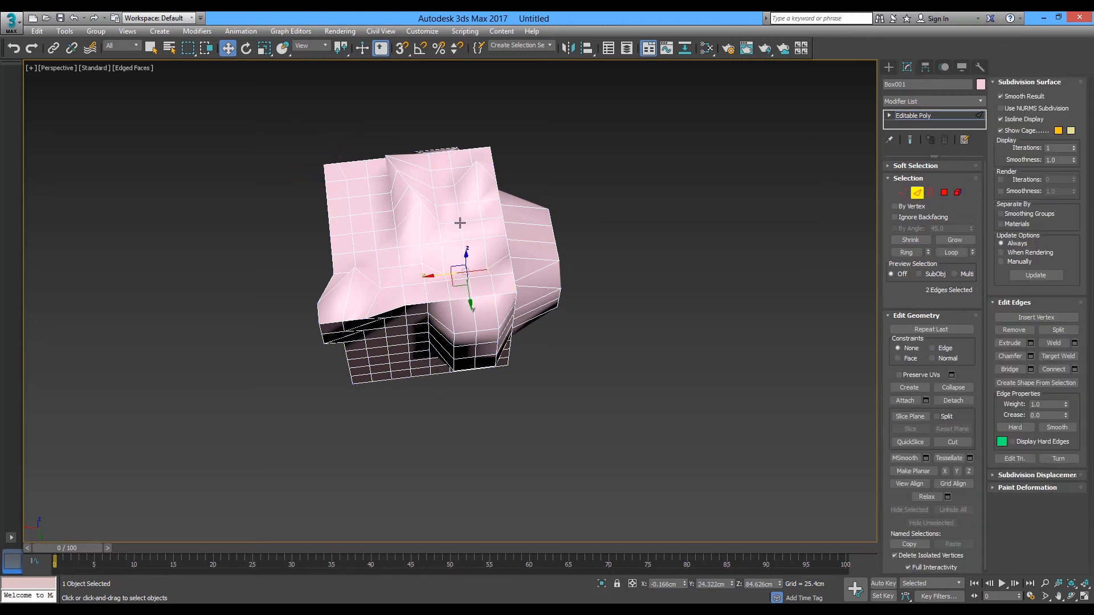
left_click(386, 249)
left_click(366, 228)
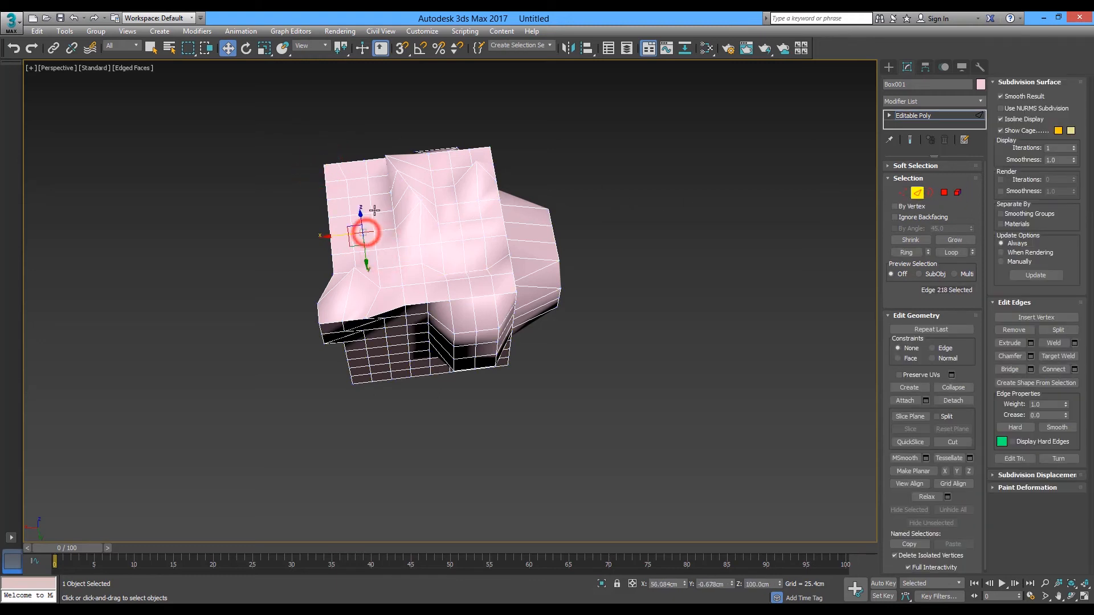
left_click(378, 214)
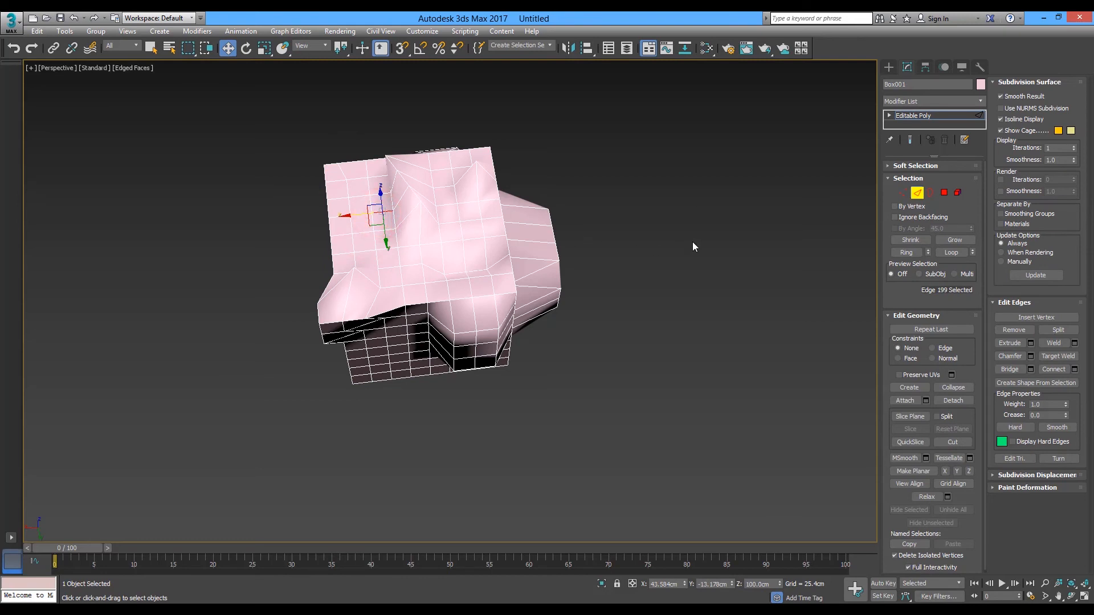
left_click(930, 192)
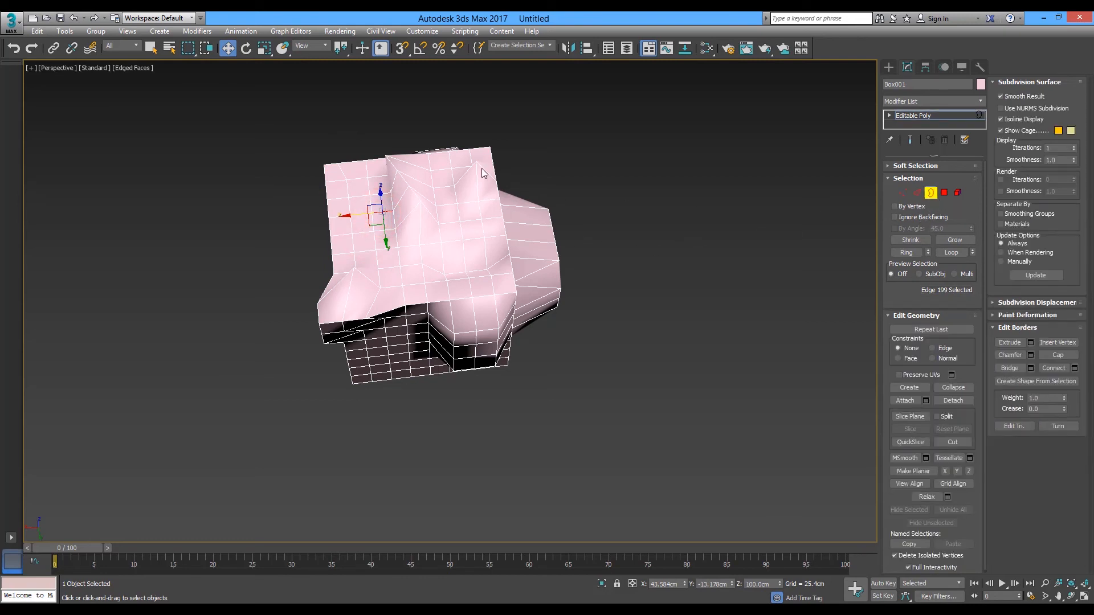
At the Polygon level, select one polygon in the middle of the top face and move it along Y to about 25.5 cm.
key("4")
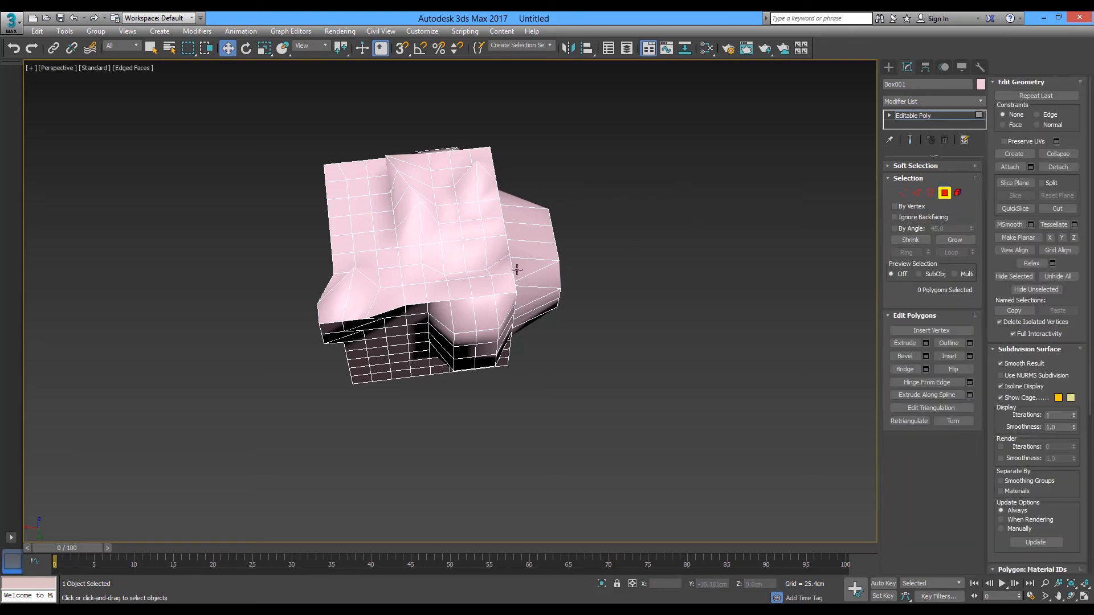
left_click(457, 252)
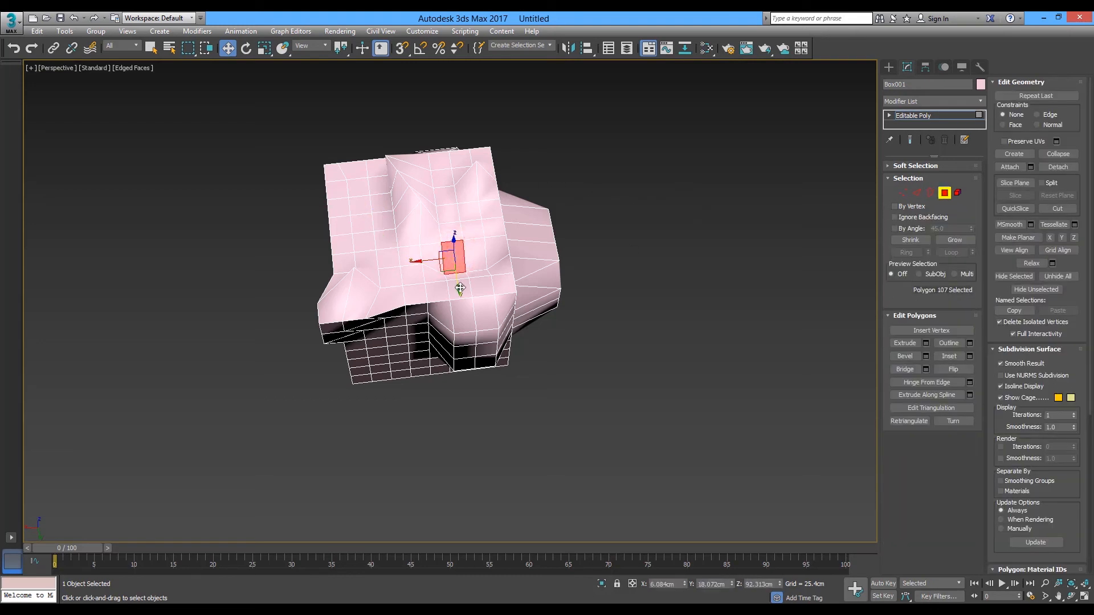
left_click_drag(458, 286, 474, 289)
At the Element level, select the entire mesh as one element and exit sub-object editing.
key("5")
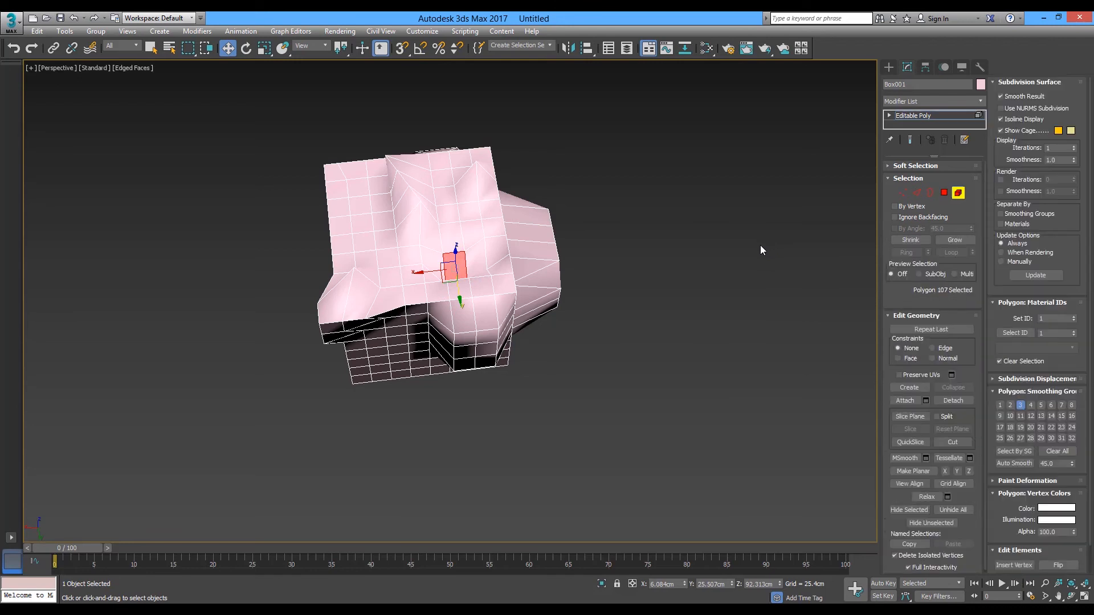
left_click(455, 221)
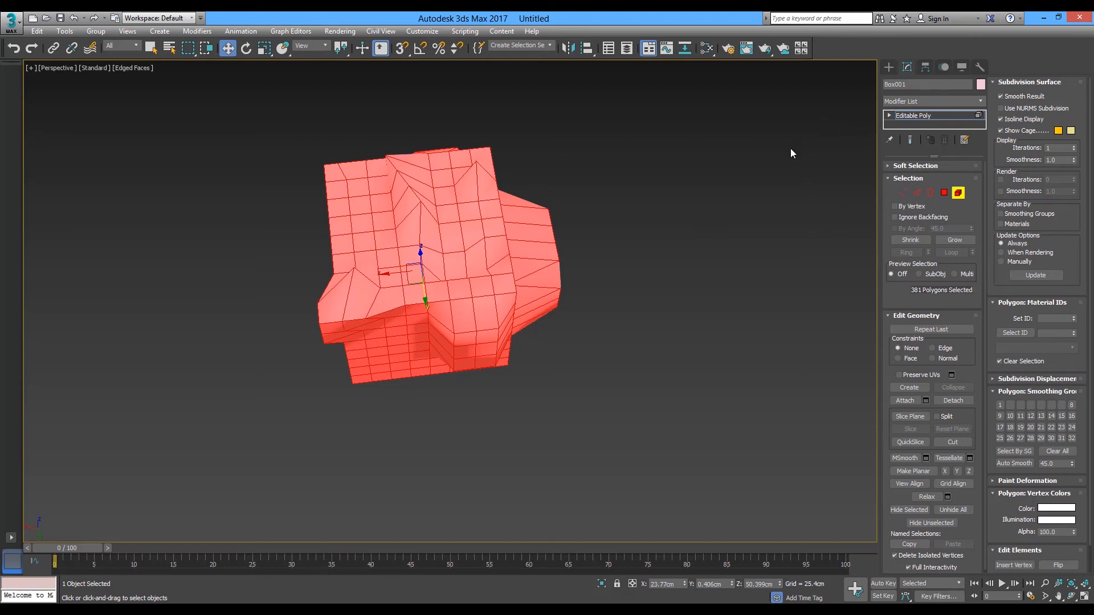
left_click(958, 193)
Move the whole object slightly along X, rotate it and return to the Move tool.
left_click_drag(397, 312, 440, 306)
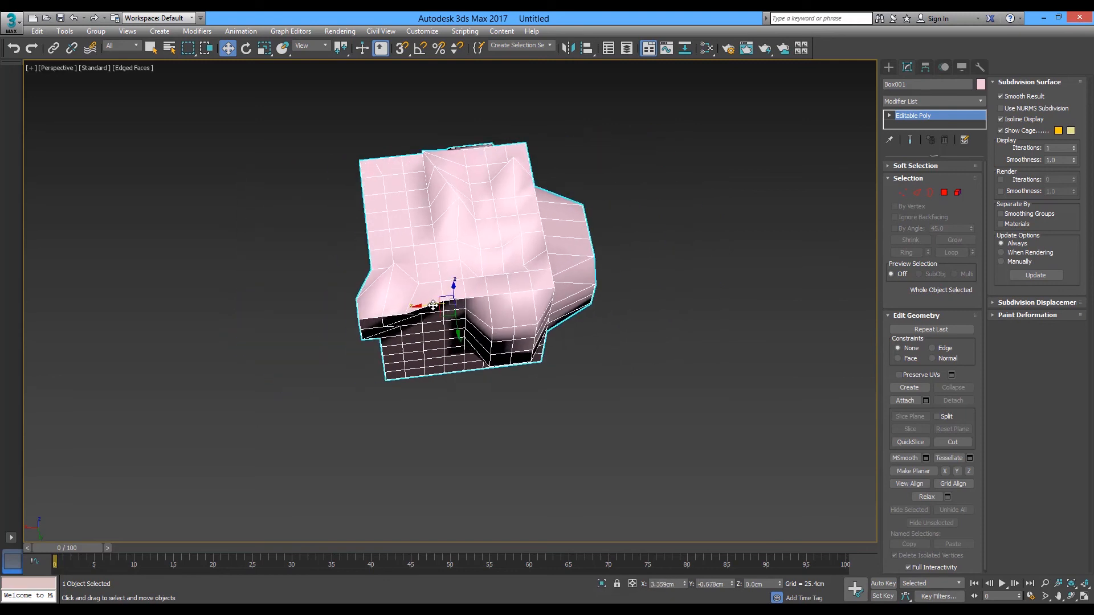
key("e")
left_click_drag(450, 285, 463, 346)
key("w")
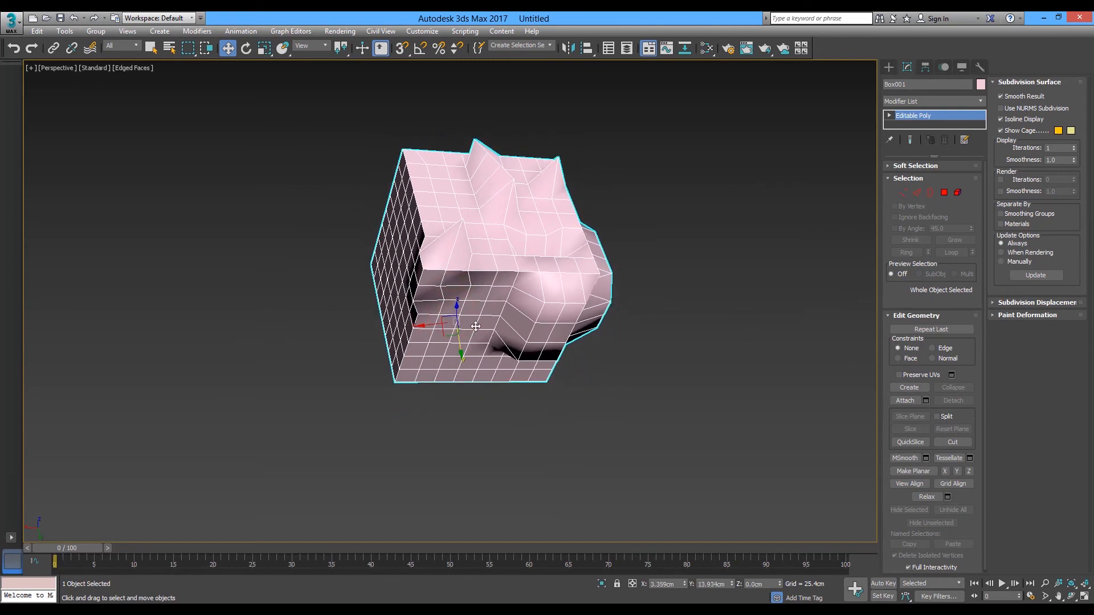
At the Edge level, select an edge at the top face's flat corner and move it outward and up to Z about 130 cm.
key("2")
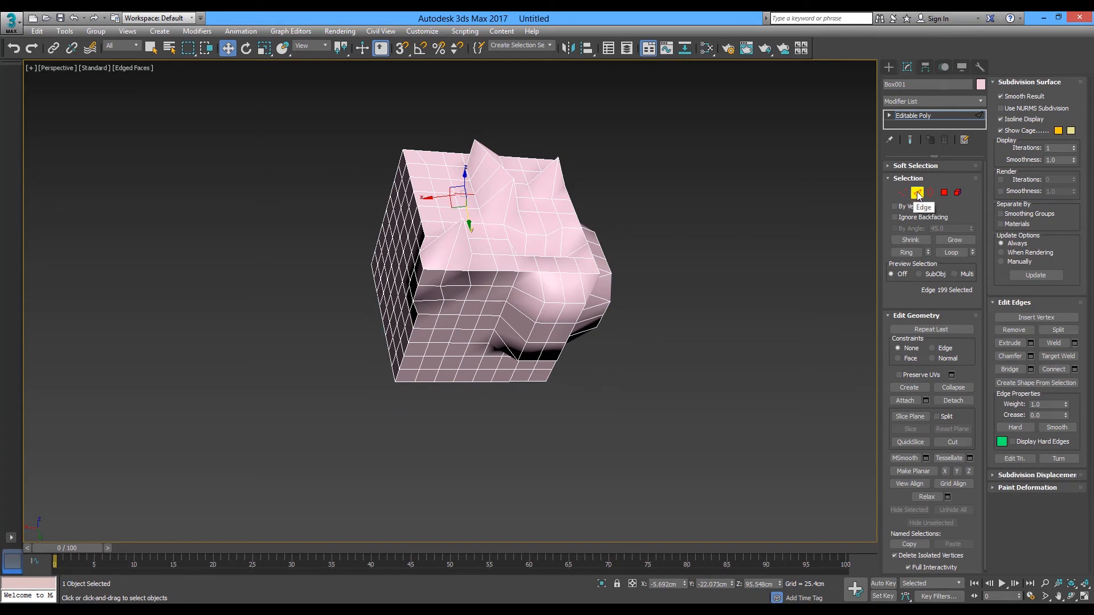
left_click(416, 177)
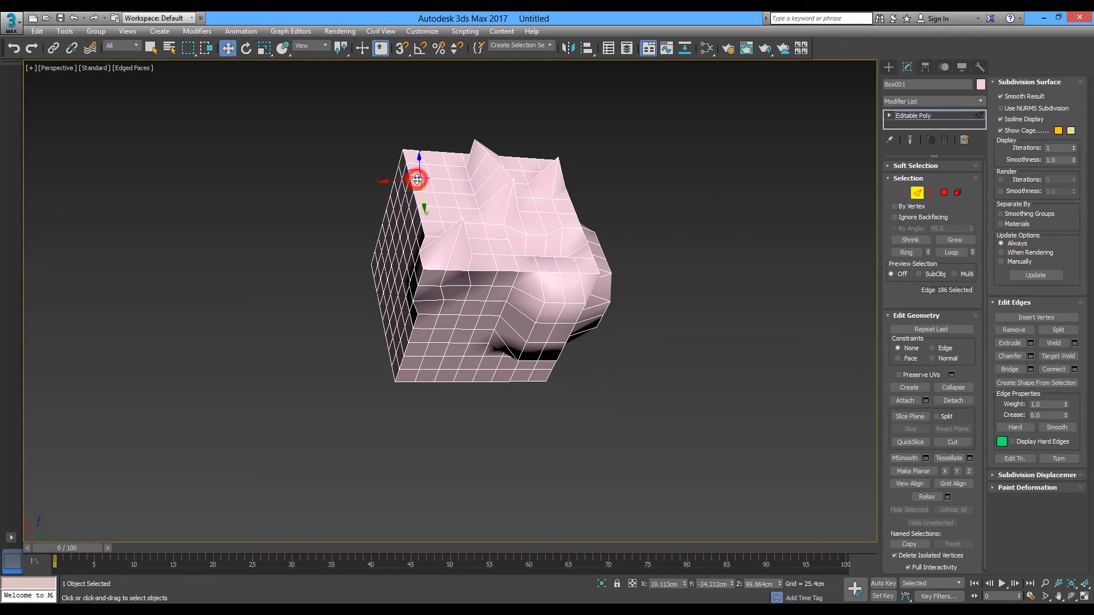
left_click(383, 179)
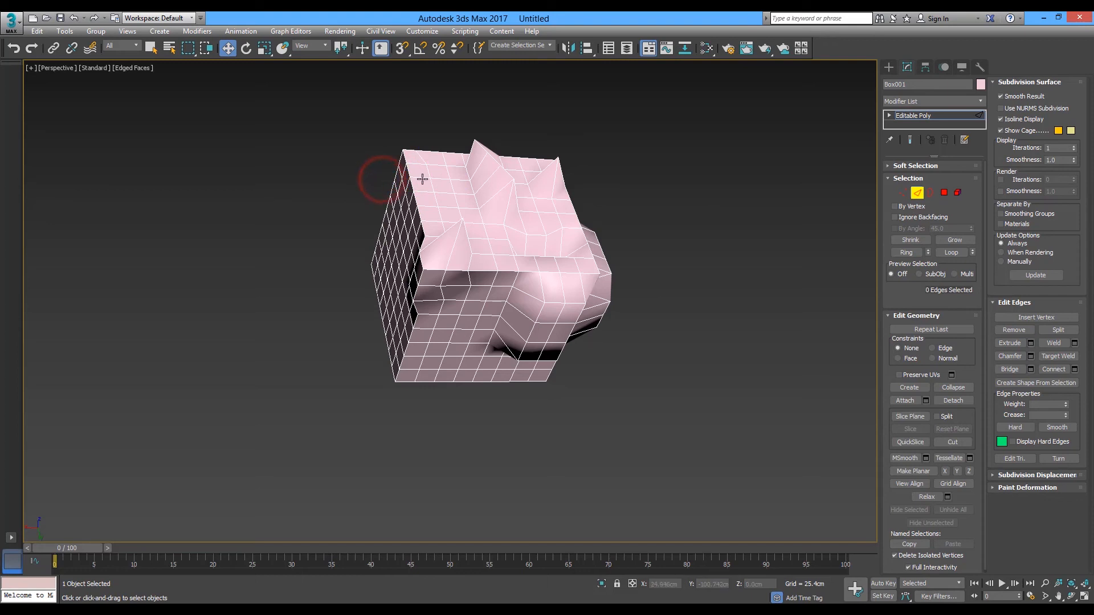
left_click_drag(425, 179, 369, 153)
Step through the Border, Polygon and Element levels, selecting all polygons of the mesh at the Polygon level.
key("3")
key("4")
key("ctrl+a")
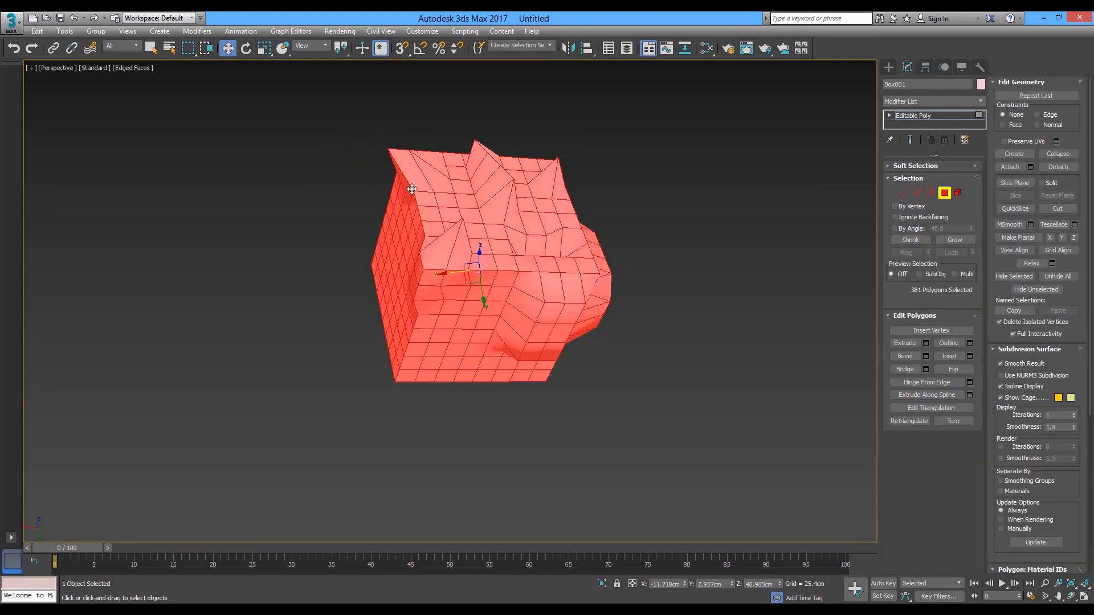
key("5")
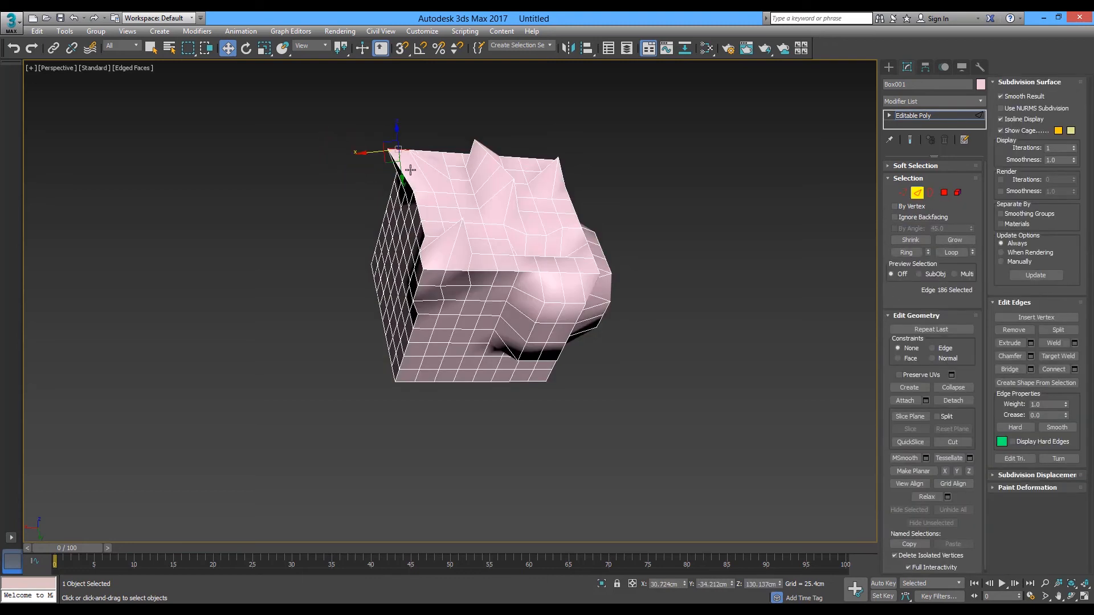
Scale up the raised corner edge and switch to the Vertex level.
key("e")
key("r")
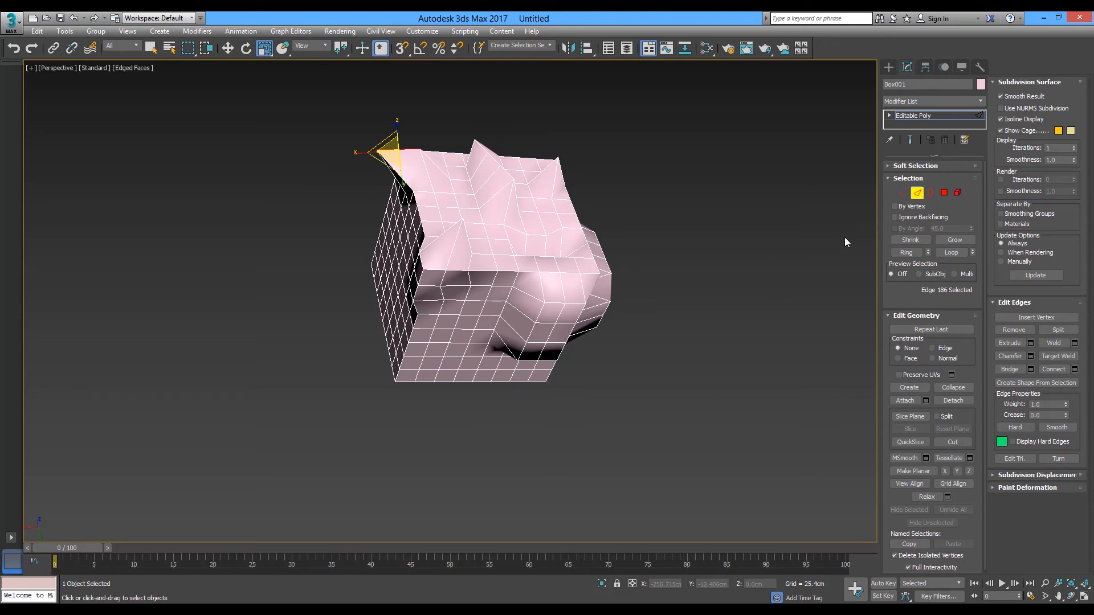
left_click(903, 194)
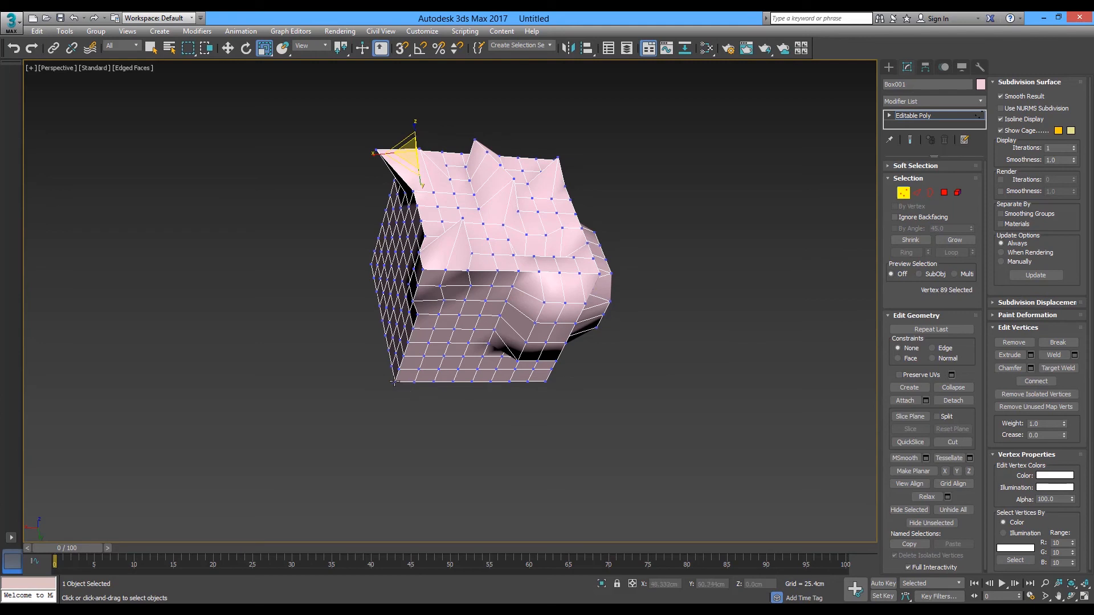
Select the box's lower front corner vertex with the Move tool and, at the Edge level, two neighbouring edges on the top face.
left_click(394, 382)
key("w")
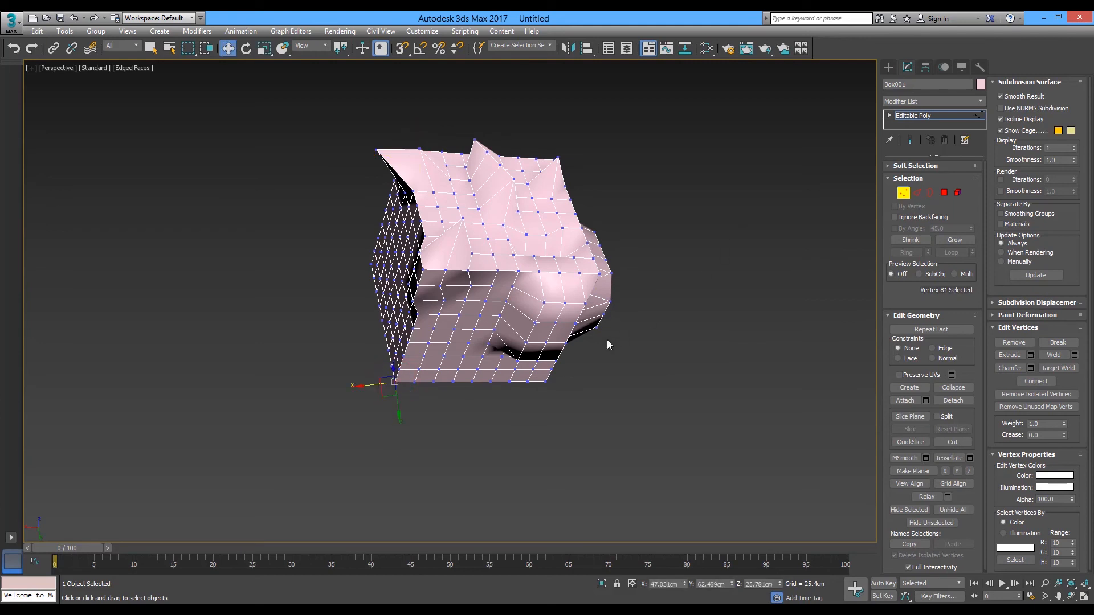
key("2")
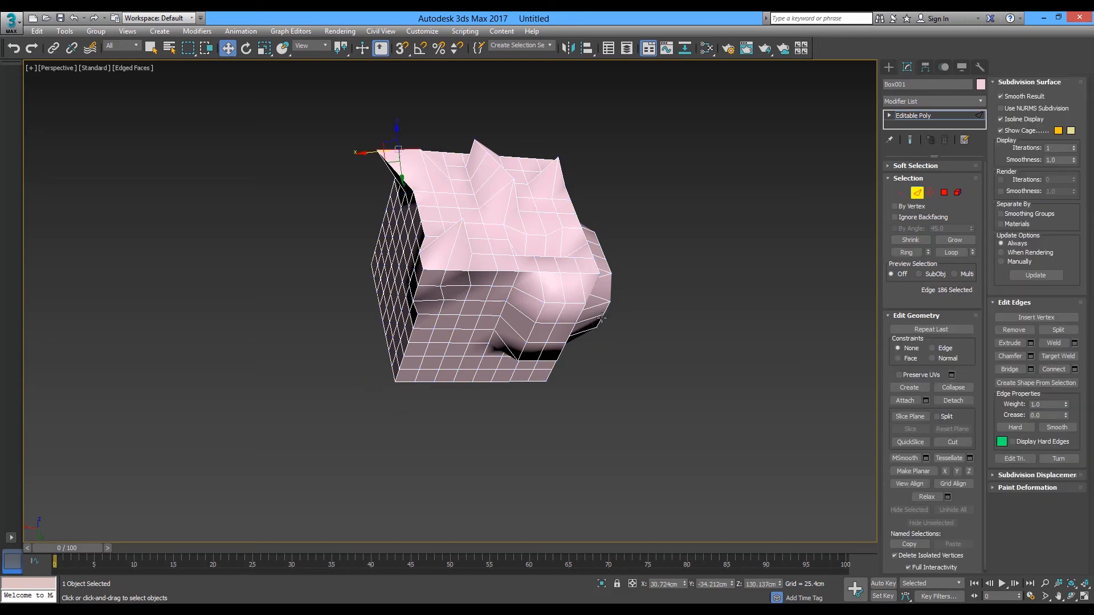
left_click(551, 215)
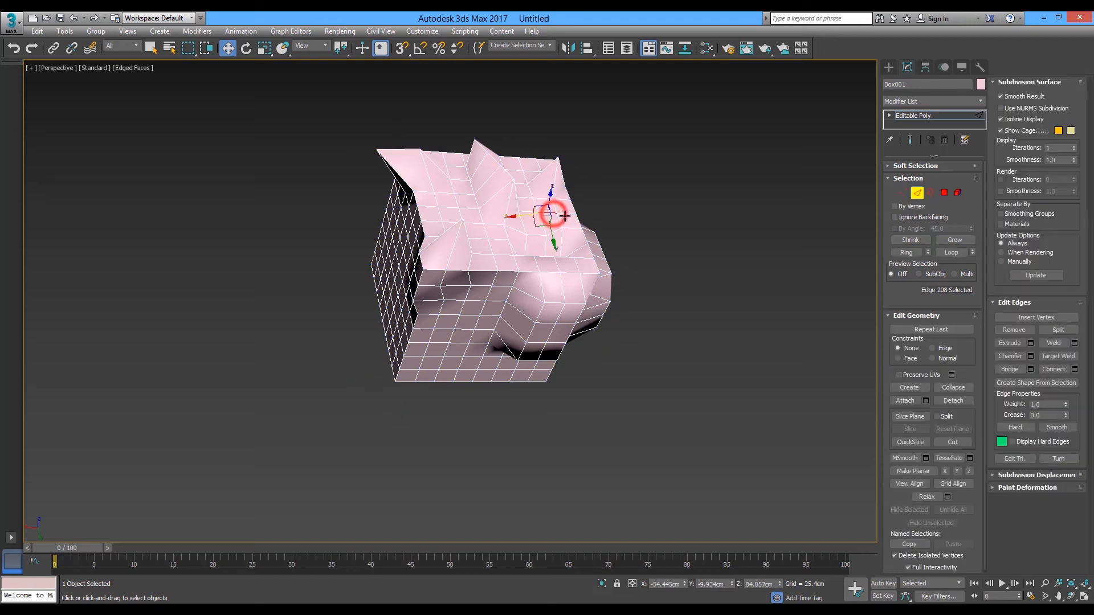
left_click(569, 215, "ctrl")
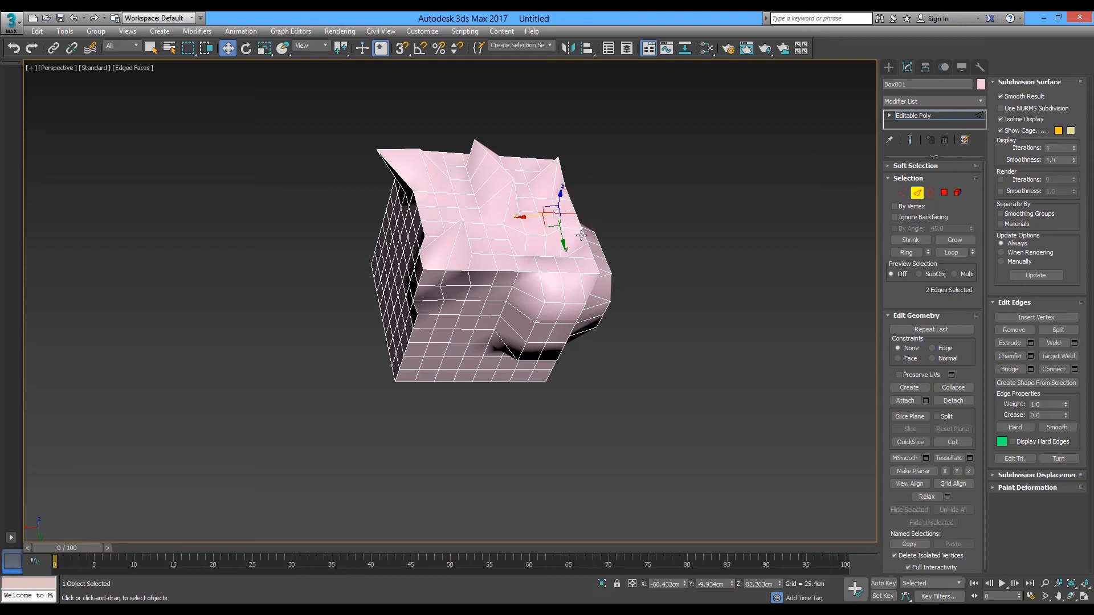
At the Vertex level, select six neighbouring vertices in two rows on the front face's bulge.
key("1")
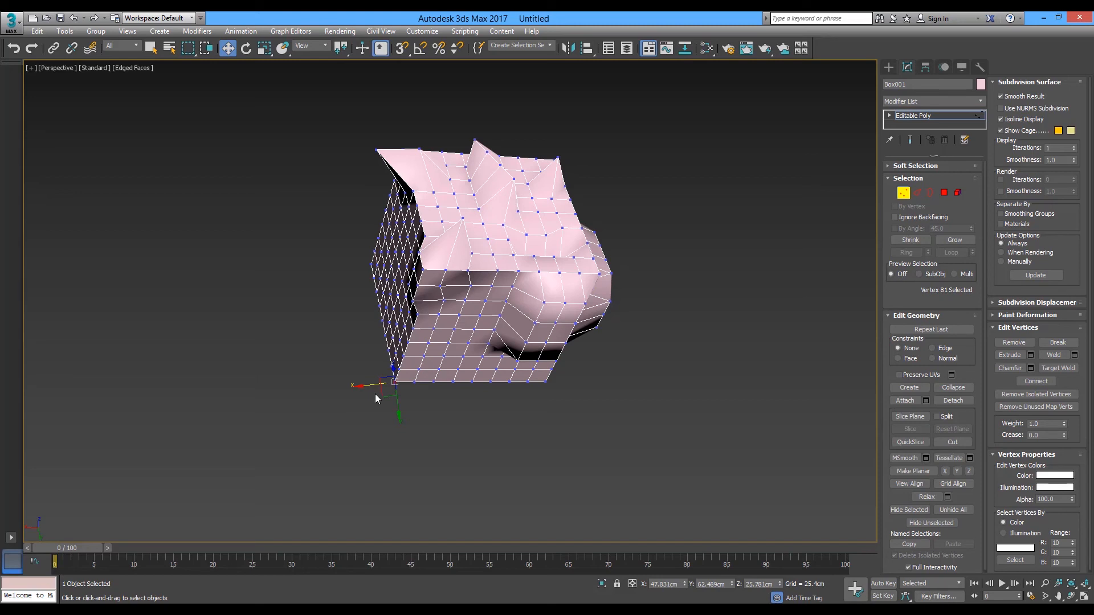
left_click_drag(542, 298, 567, 308)
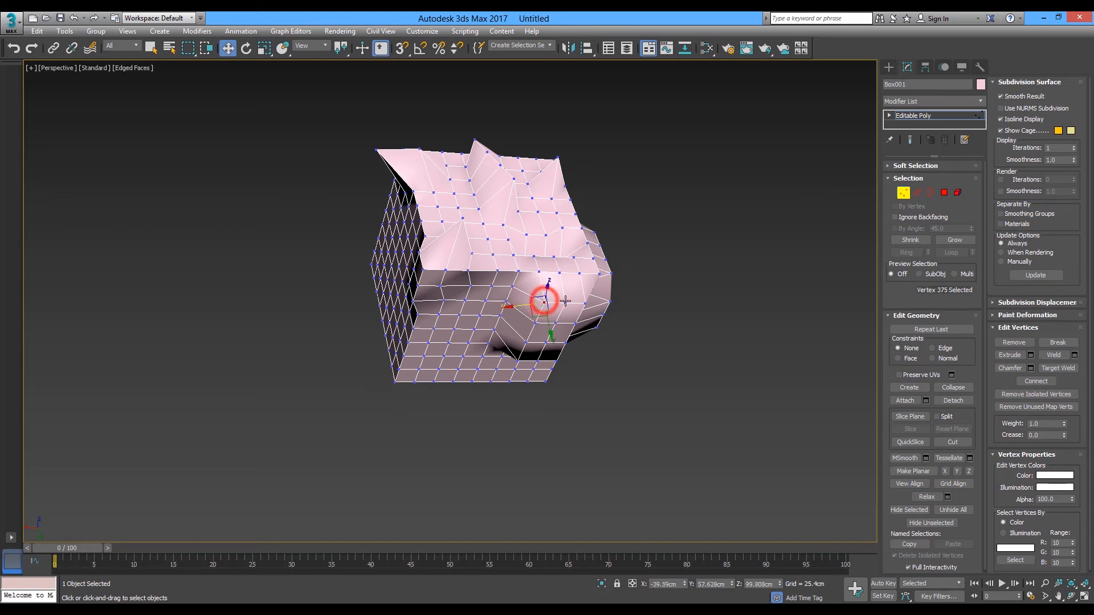
left_click(583, 304, "ctrl")
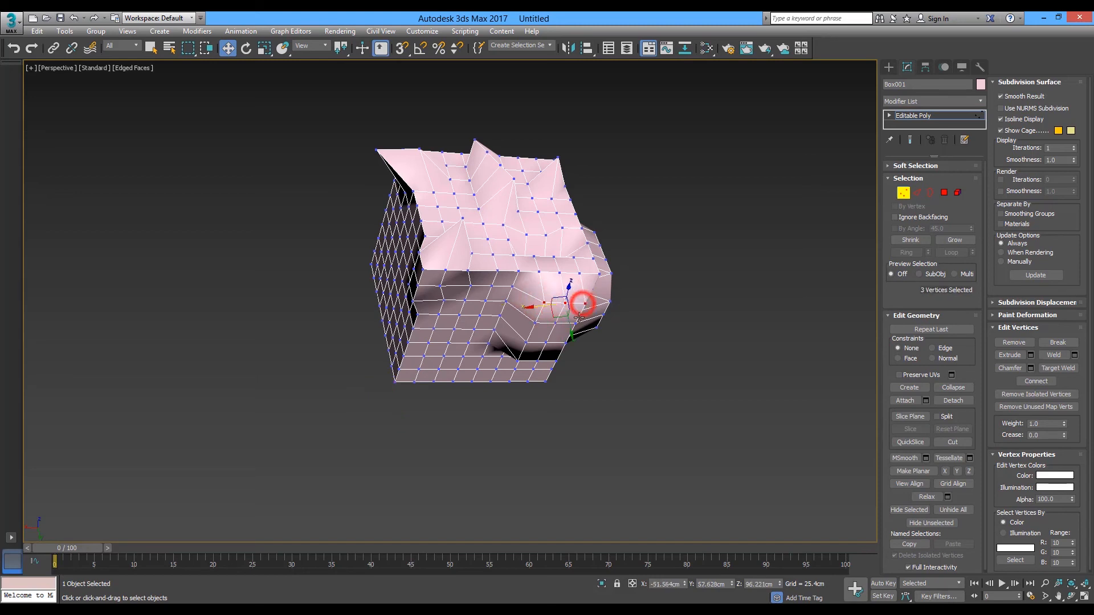
left_click(575, 322, "ctrl")
left_click(550, 328, "ctrl")
left_click(535, 322, "ctrl")
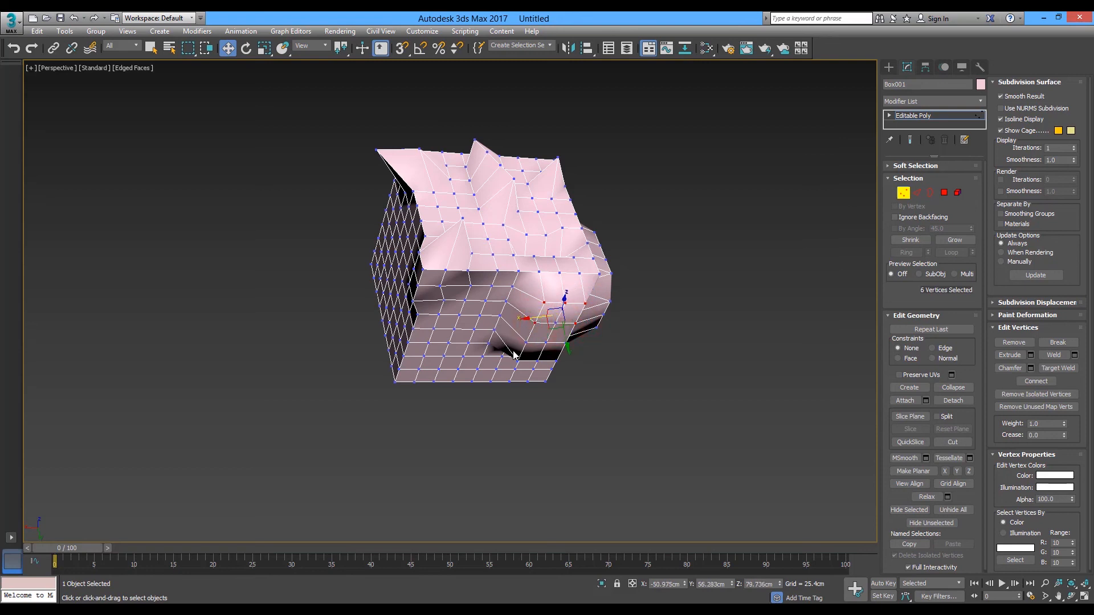
At the Polygon level, select single polygons across the top face one after another, ending with one beside the middle peak.
key("4")
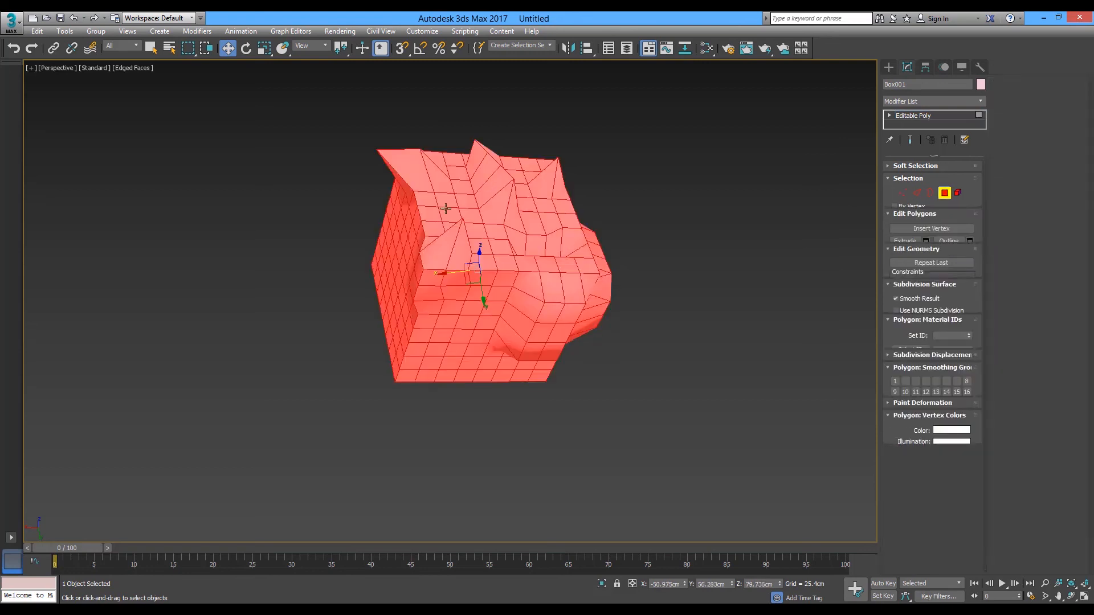
left_click(456, 198)
left_click(492, 192)
left_click(528, 166)
left_click(530, 176)
left_click(495, 185)
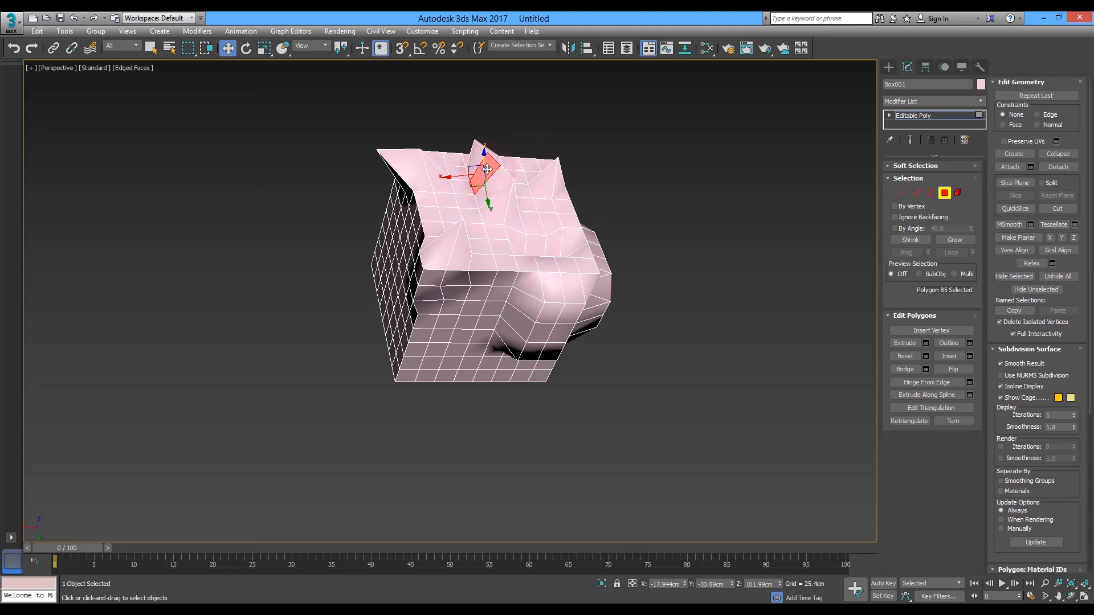
At the Vertex level, select the four corner vertices of one polygon in the flat area of the front face.
key("1")
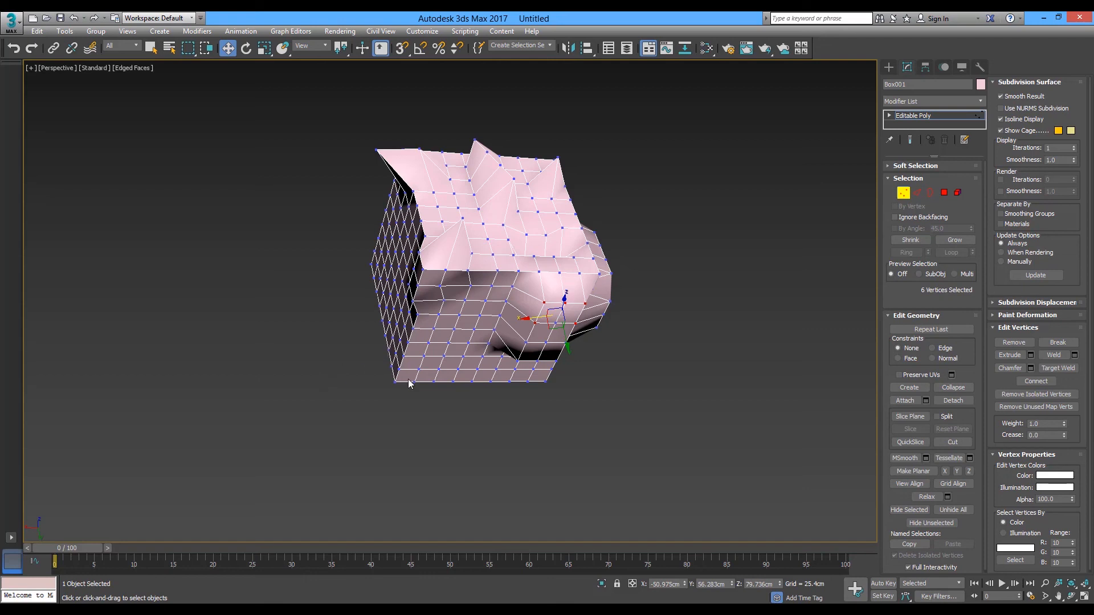
middle_click_drag(500, 395, 493, 381, "alt")
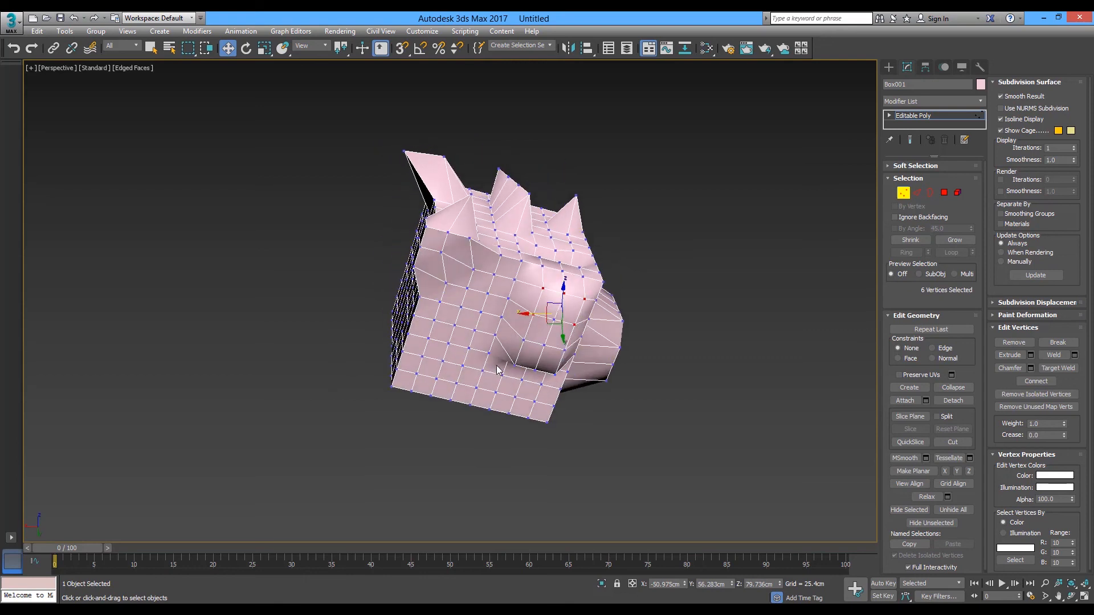
scroll(488, 368, "up", 5)
scroll(487, 363, "up", 4)
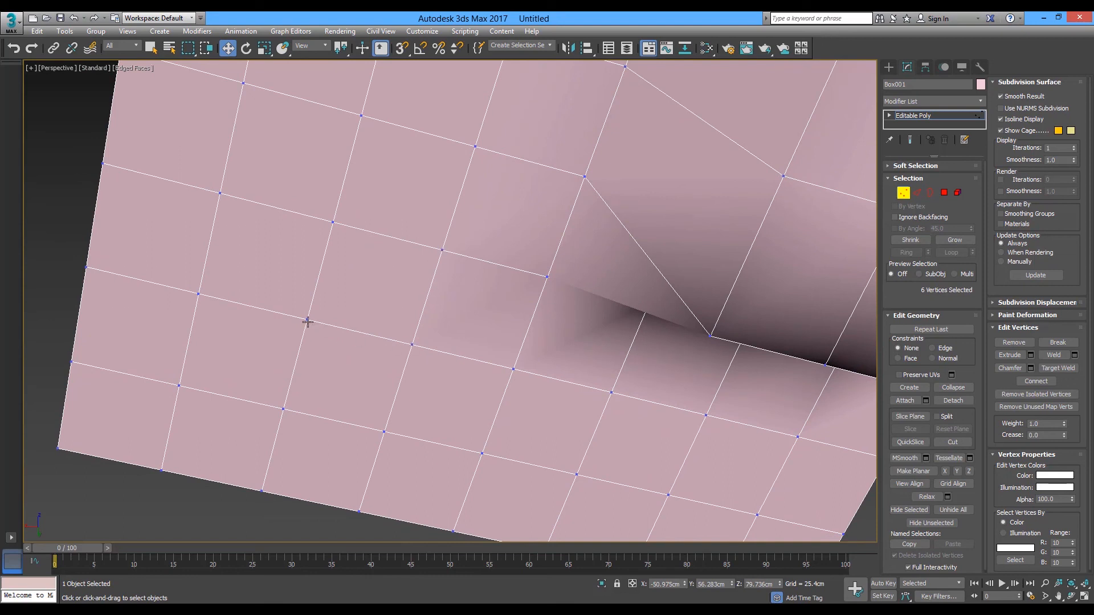
key("1")
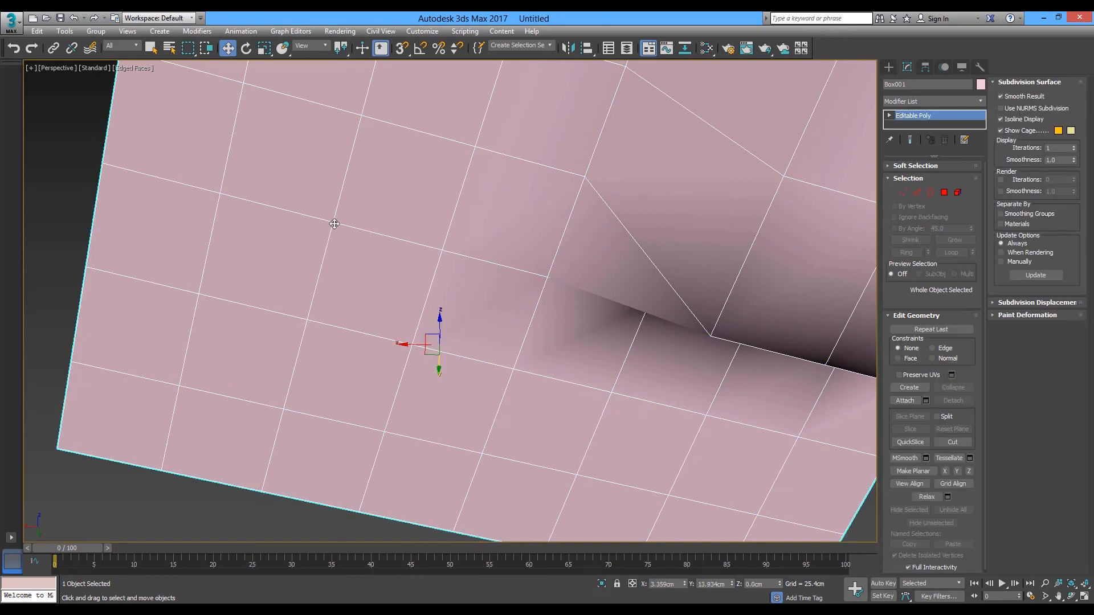
key("1")
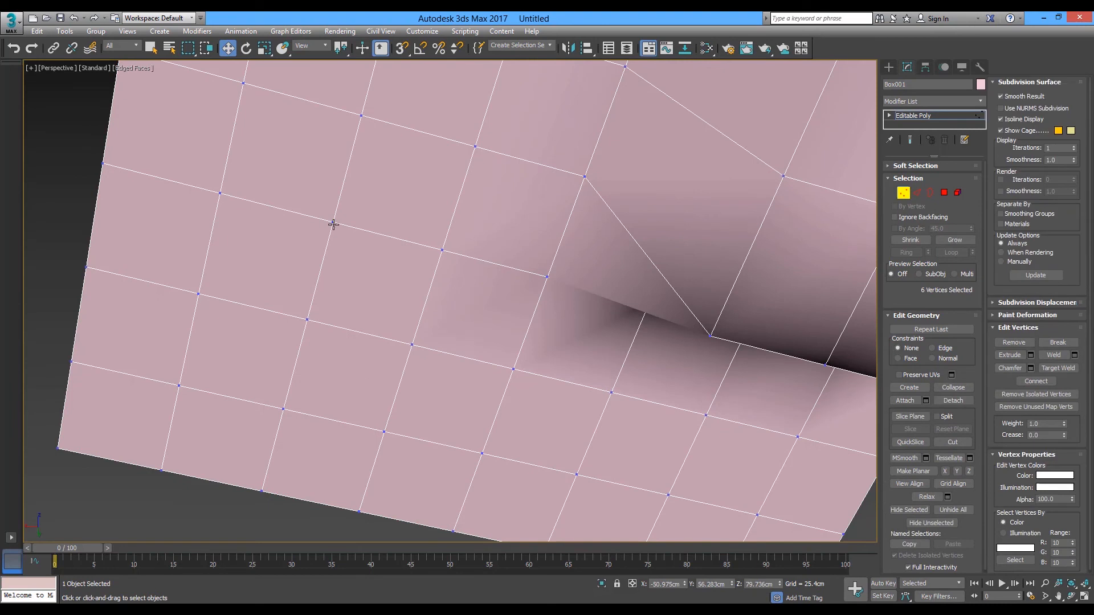
left_click(333, 224)
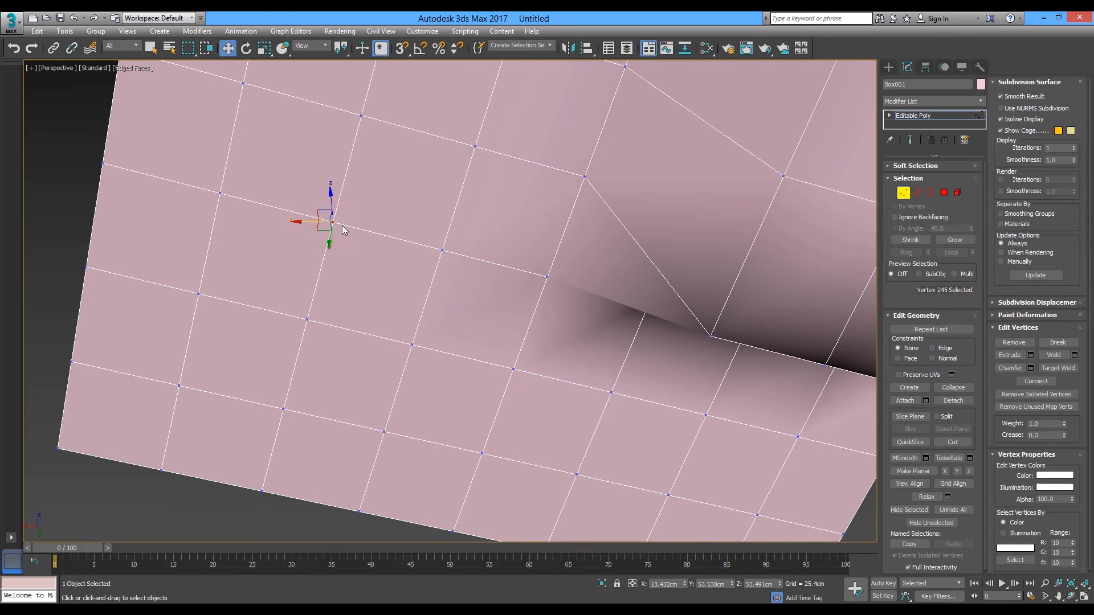
left_click(441, 250, "ctrl")
left_click(412, 345, "ctrl")
left_click(307, 319, "ctrl")
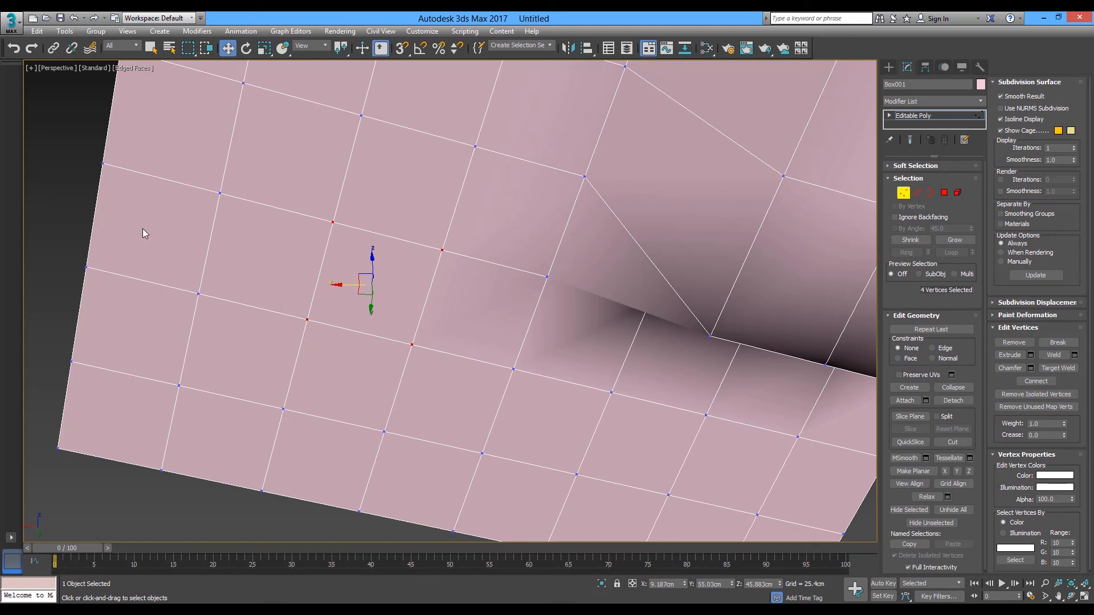
At the Polygon level, select the polygon enclosed by those four vertices and compare it with the Vertex level's selection.
key("4")
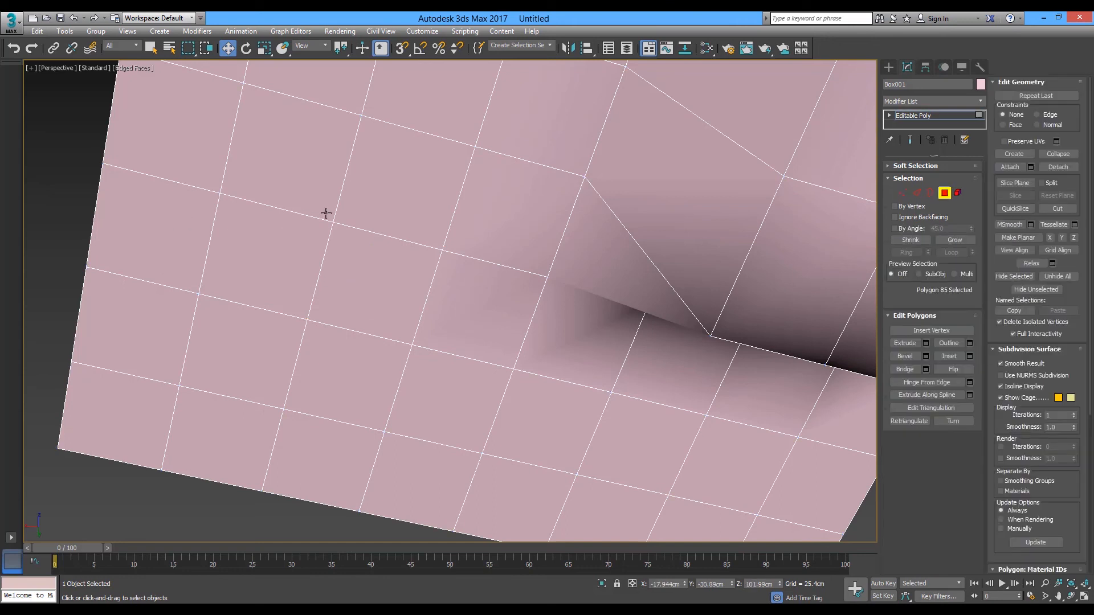
left_click(373, 275)
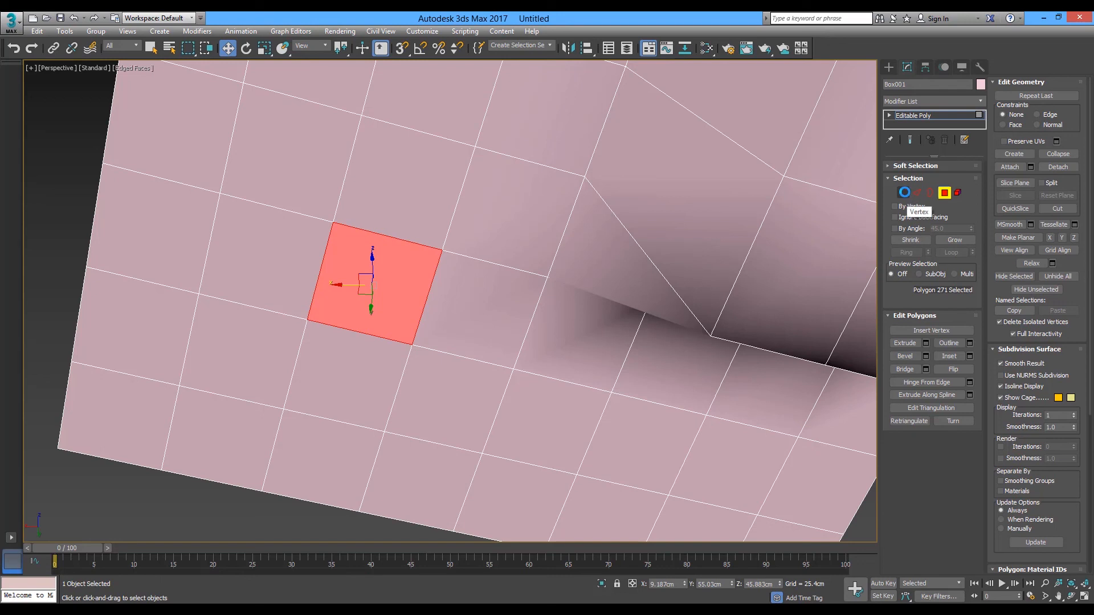
left_click(904, 192)
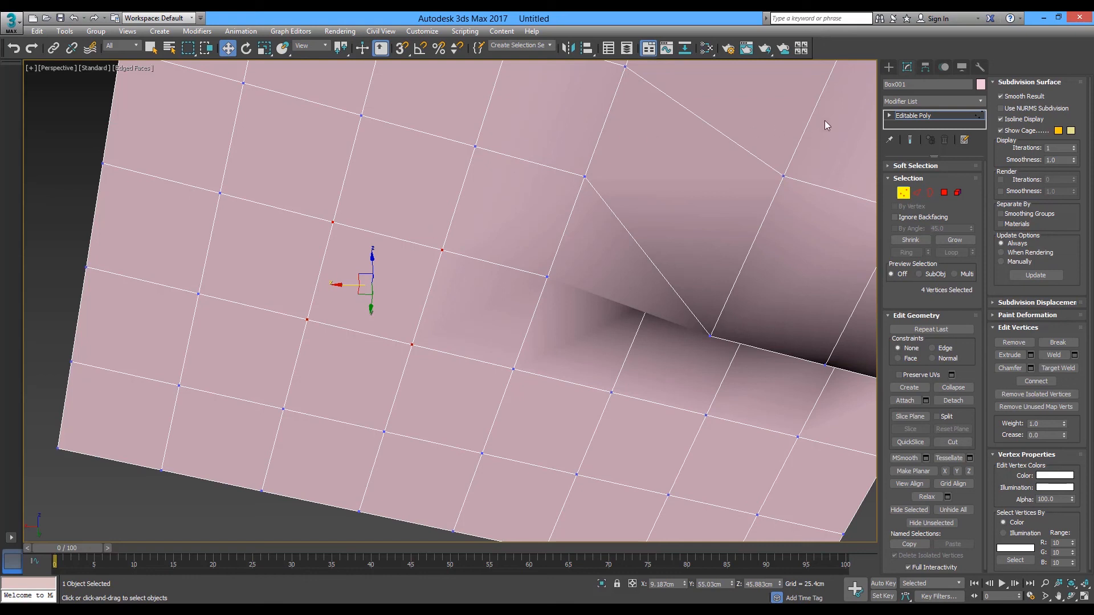
key("4")
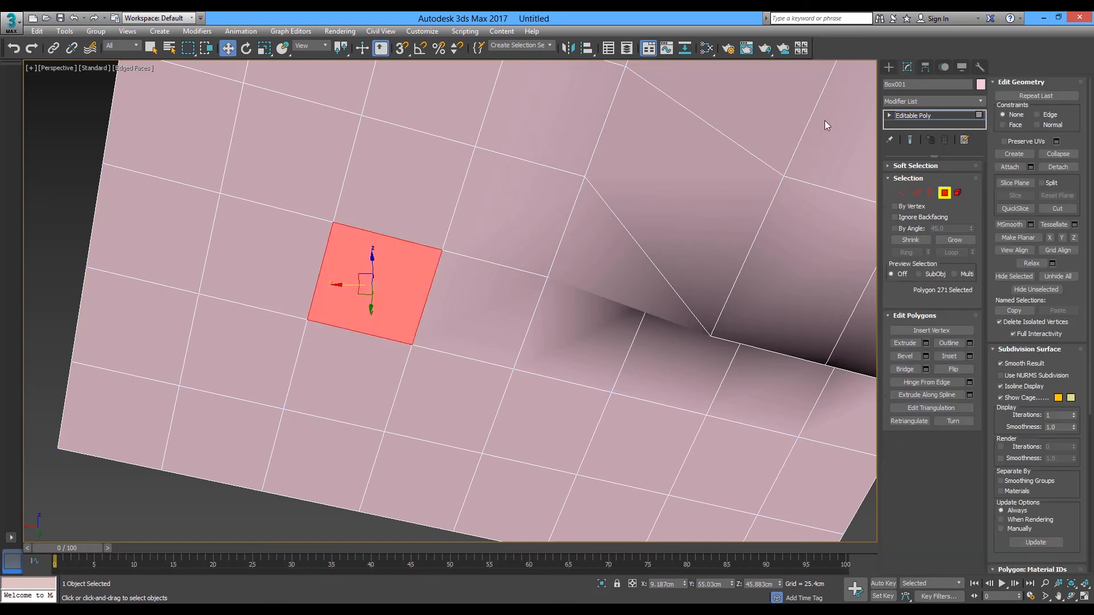
Select a two-by-two block of polygons in the front face's flat area and convert the selection to its edges.
left_click(279, 245)
left_click(356, 261, "ctrl")
left_click(339, 360, "ctrl")
left_click(272, 351, "ctrl")
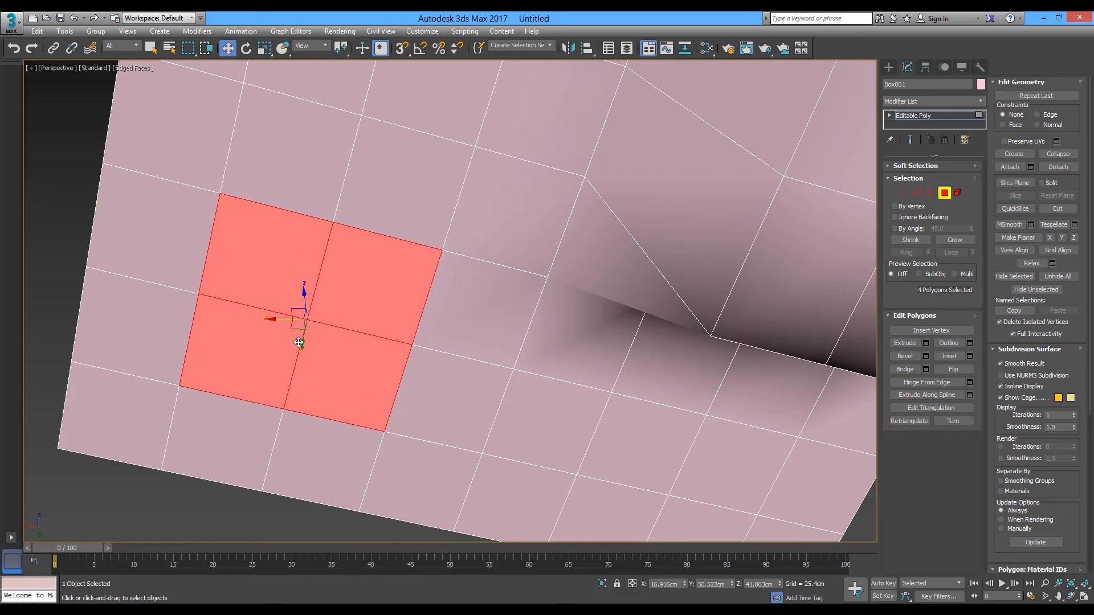
left_click(916, 193)
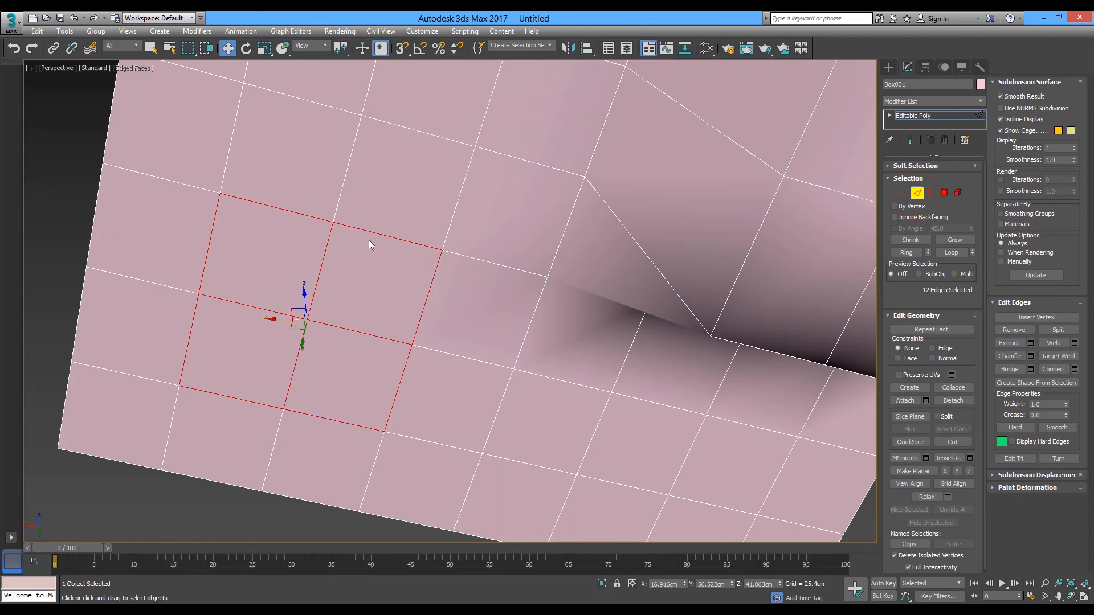